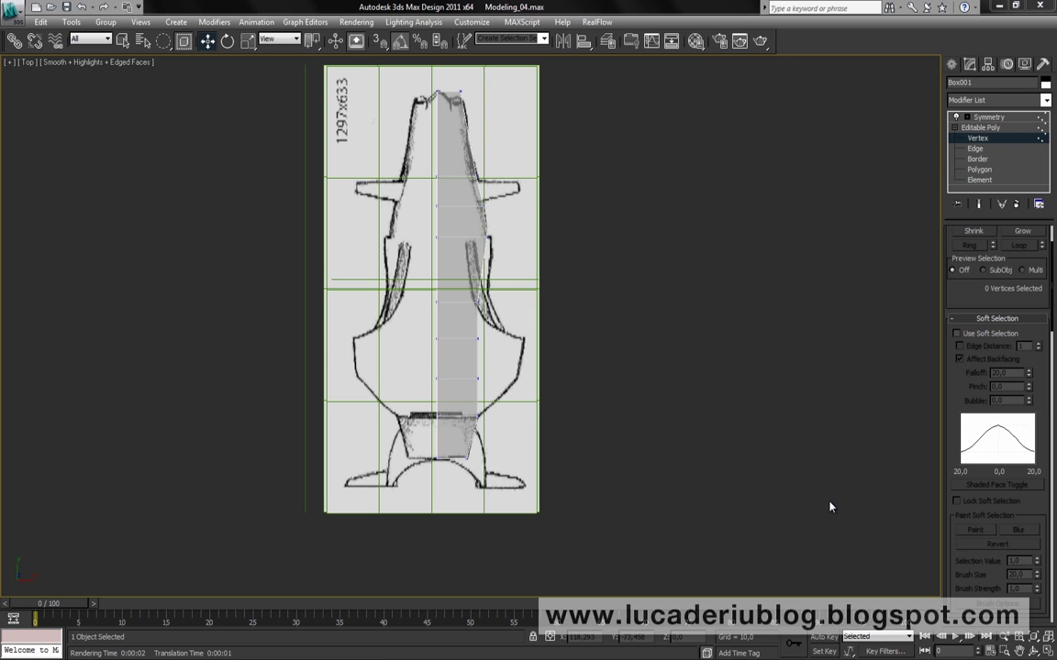
Switch to the Left view and pan to frame the hull box over the side sketch
key(l)
middle_drag(715, 259, 733, 289)
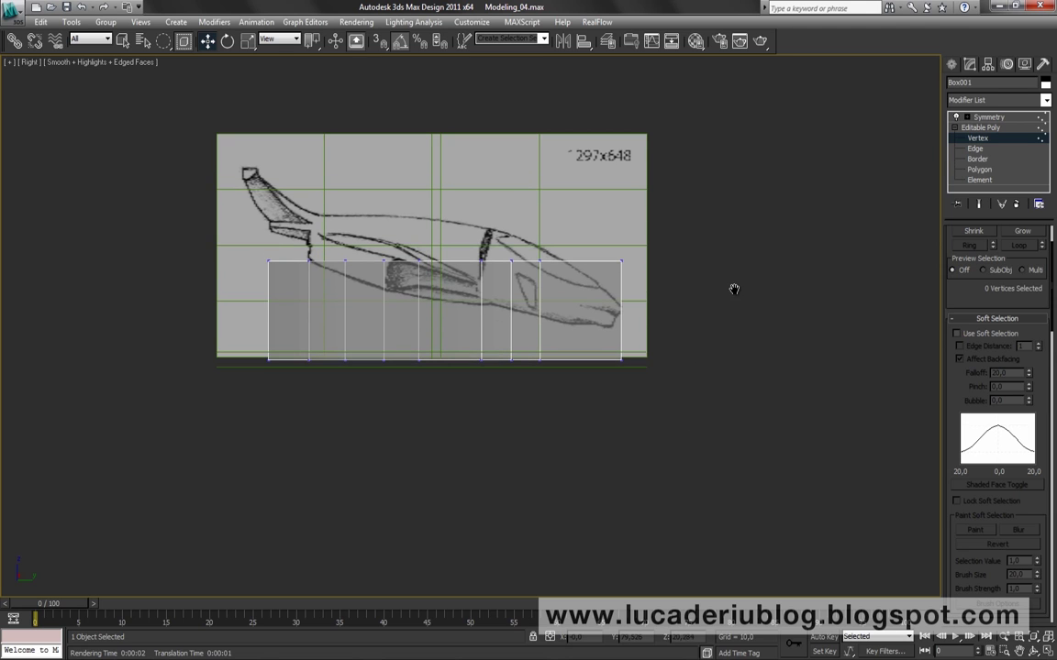
Raise the Symmetry mirror plane to align the box with the side sketch, then enter Vertex level
click(993, 118)
mouse_move(443, 319)
mouse_down()
mouse_move(450, 280)
mouse_move(451, 289)
mouse_up()
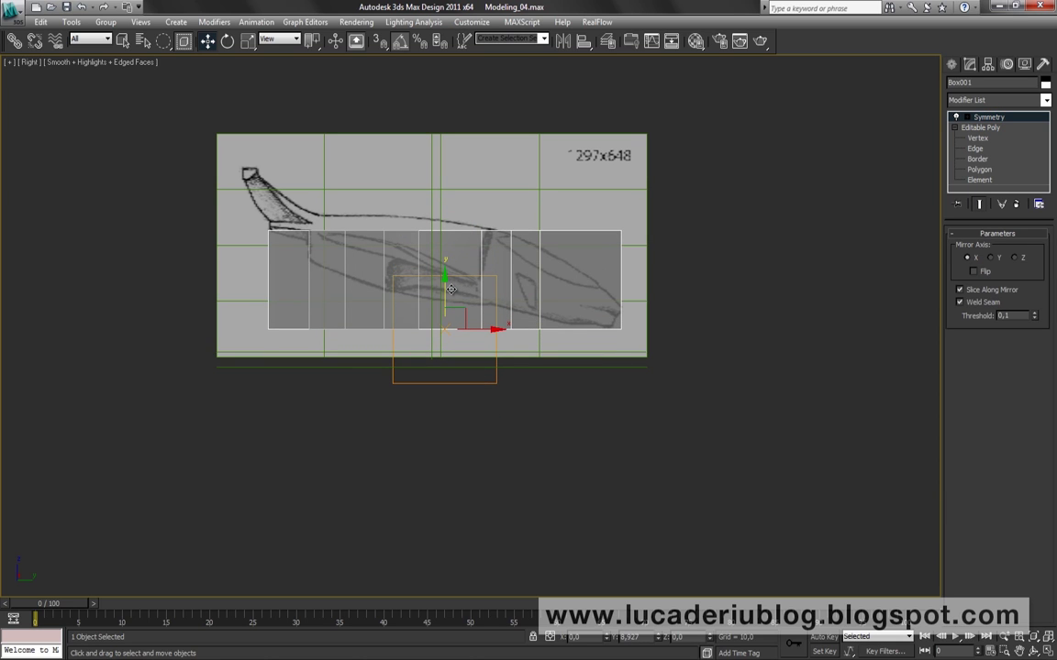
scroll(706, 289, up, 3)
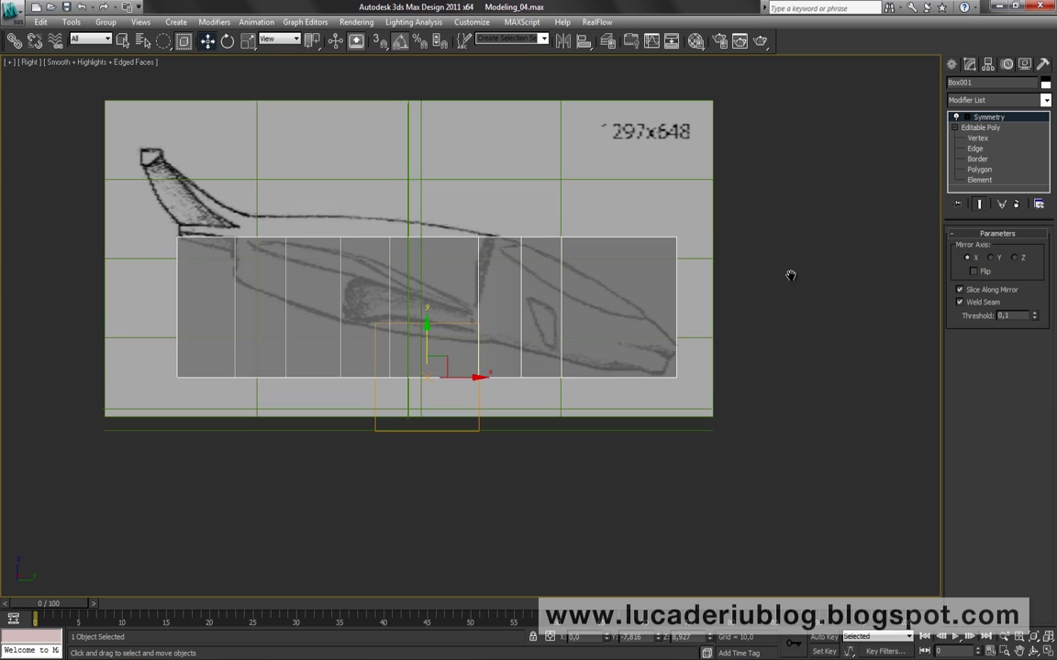
click(978, 137)
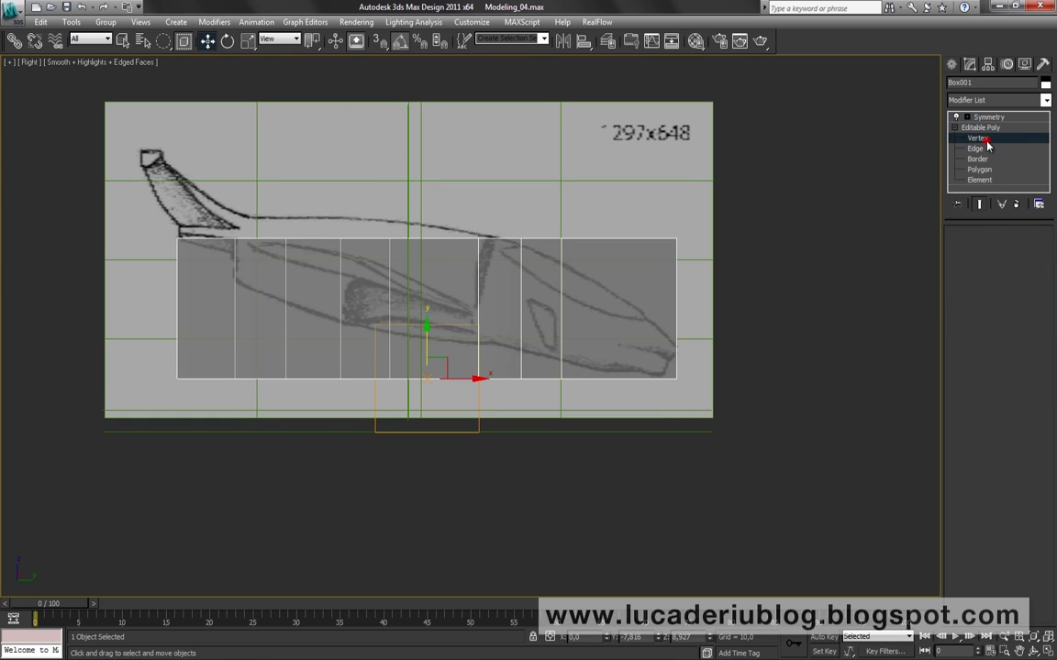
Pull the front top vertices down to form the sloped nose
drag(702, 215, 617, 266)
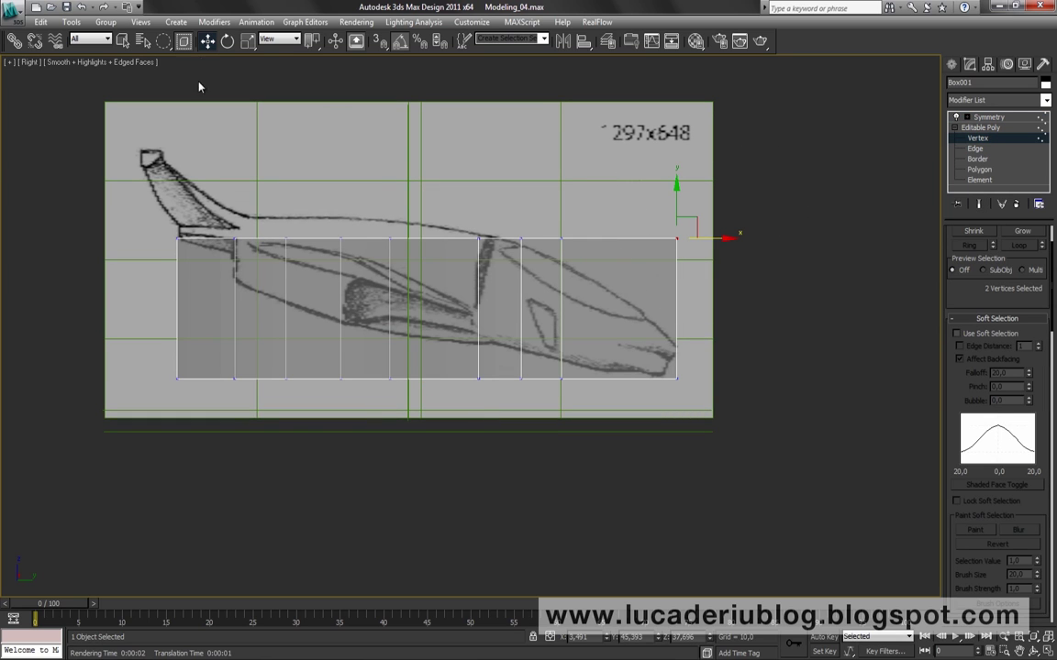
drag(167, 43, 163, 41)
drag(676, 197, 678, 304)
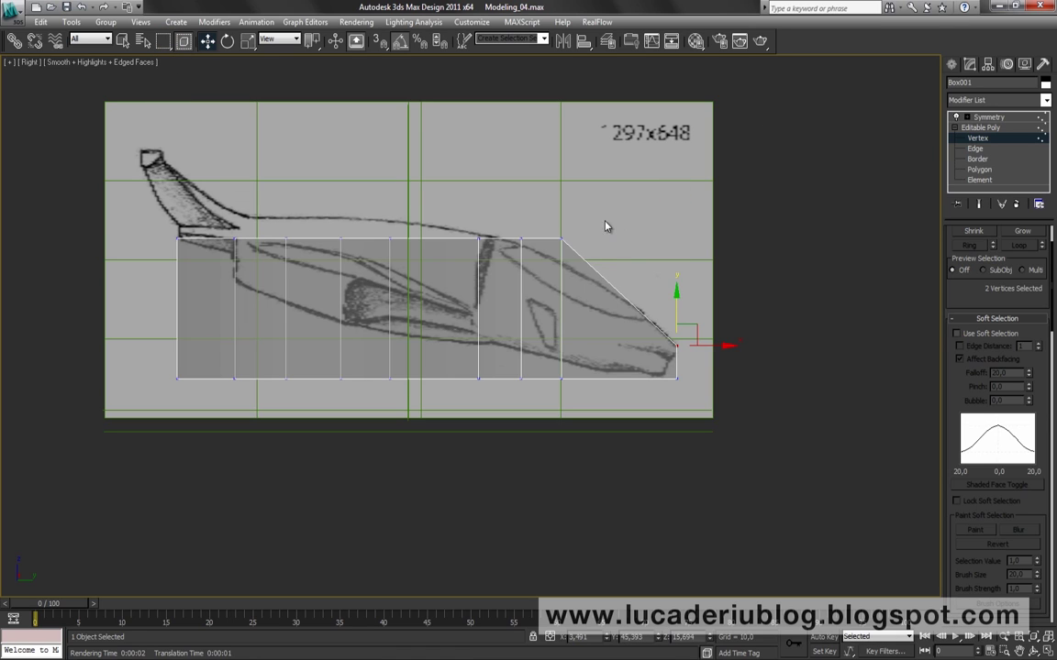
drag(577, 220, 545, 252)
mouse_move(560, 184)
mouse_down()
mouse_move(569, 205)
mouse_move(480, 198)
mouse_up()
click(521, 241)
Raise the mid and rear top vertices to follow the sketch's upper curve
click(478, 241)
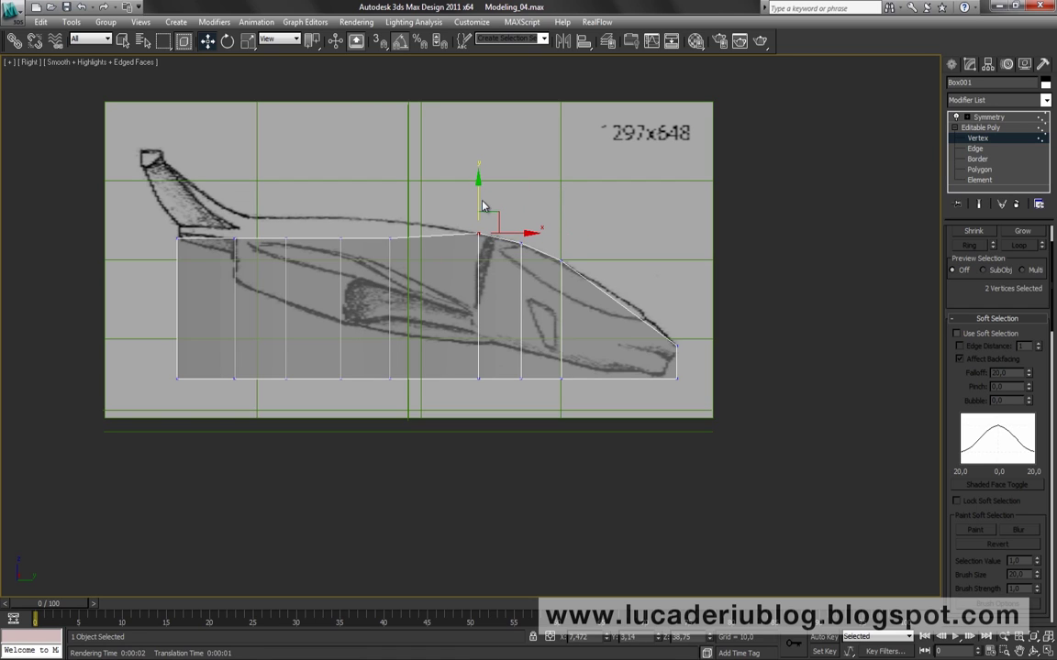
click(389, 239)
drag(360, 185, 350, 167)
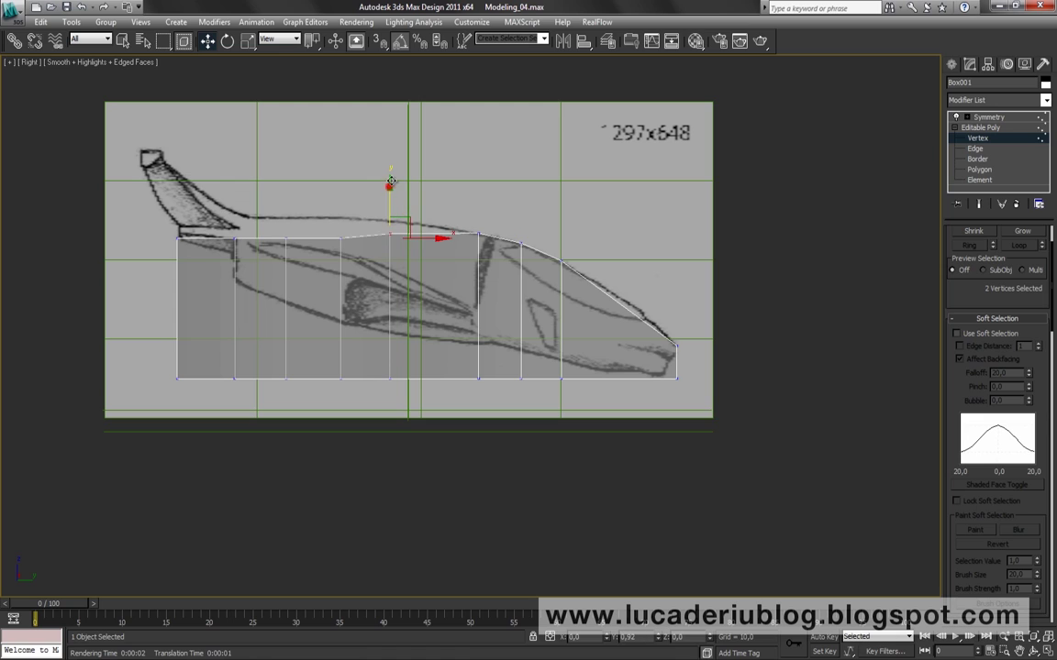
click(340, 238)
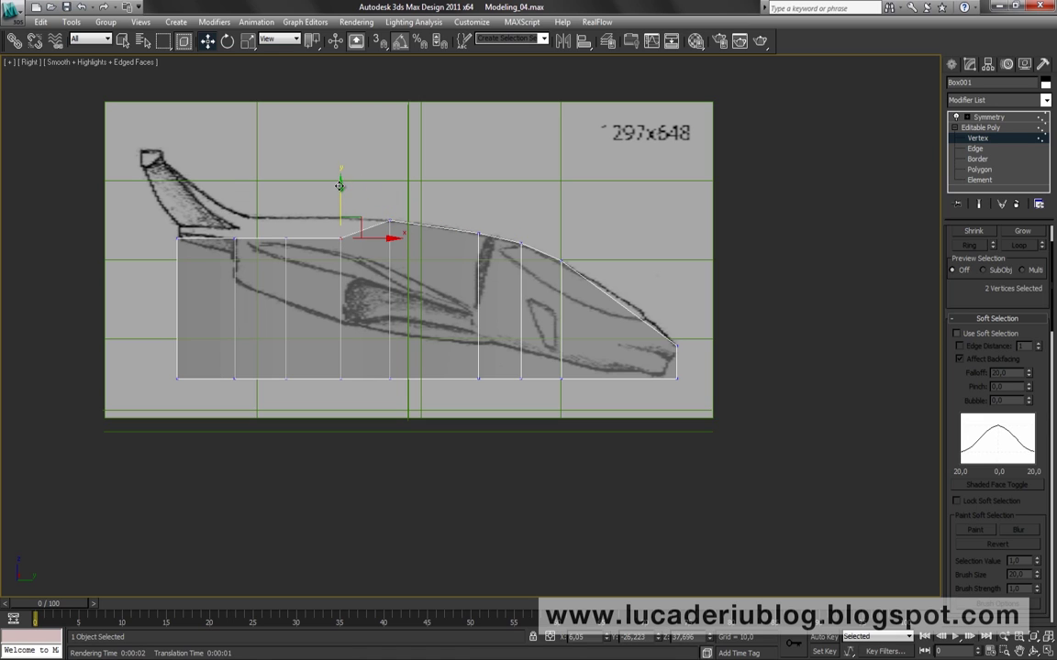
drag(339, 188, 341, 168)
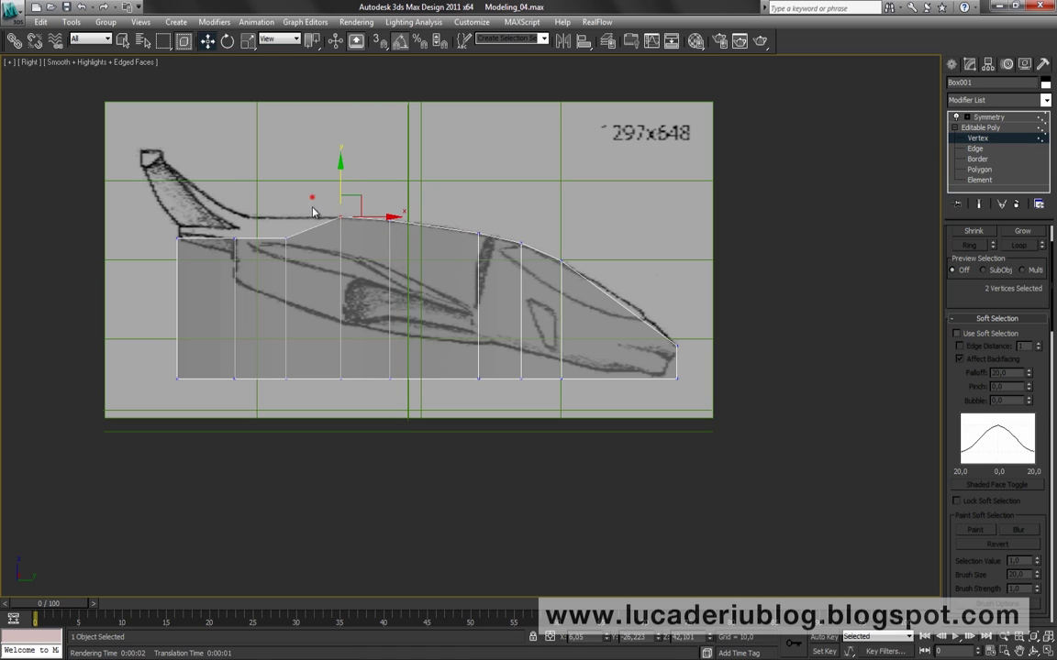
mouse_move(215, 261)
mouse_down()
mouse_move(298, 225)
mouse_move(267, 199)
mouse_up()
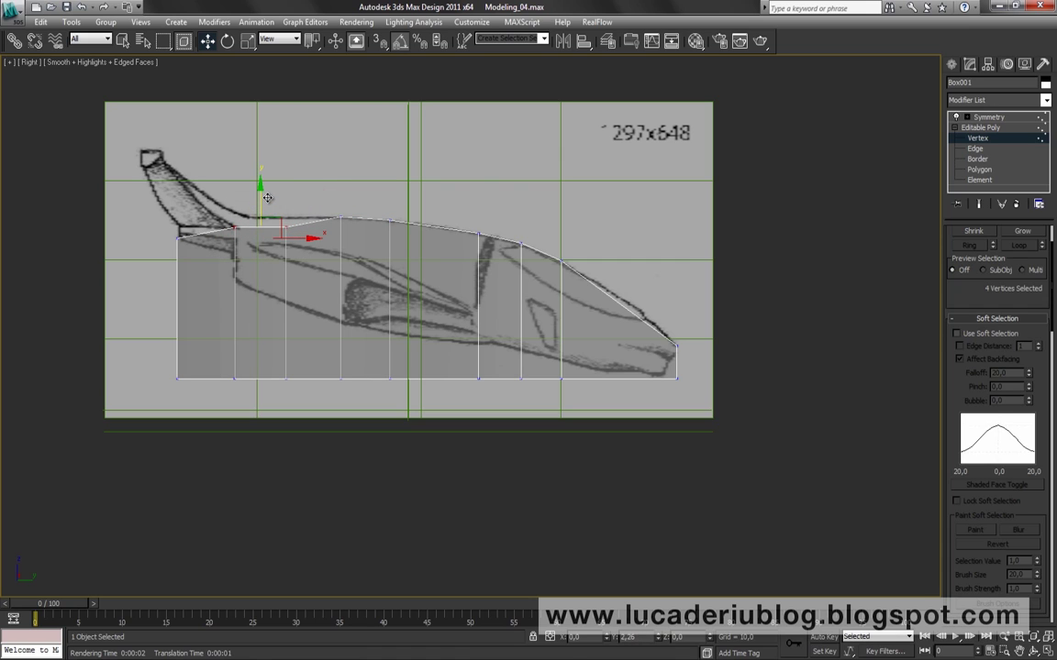
click(285, 222)
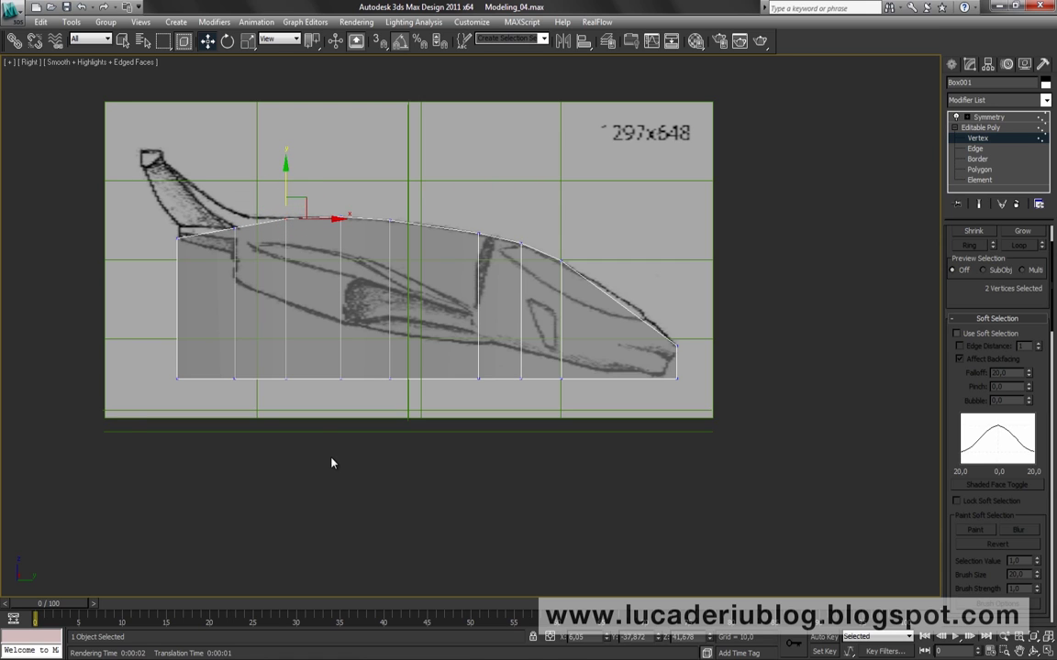
Lift the rearmost top vertex slightly to finish the top profile
middle_drag(332, 462, 361, 458)
click(211, 229)
drag(206, 188, 206, 179)
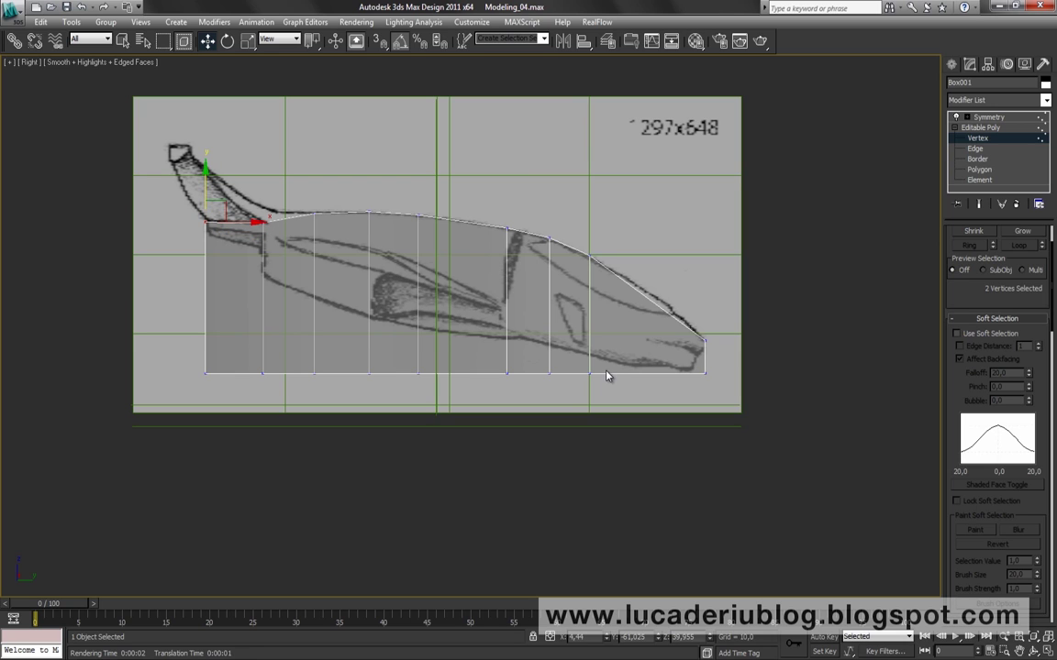
Raise the bottom vertices from nose to mid-hull to trace the sketch's underside
drag(605, 376, 500, 362)
mouse_move(549, 337)
mouse_down()
mouse_move(550, 319)
mouse_move(509, 292)
mouse_up()
click(549, 357)
click(506, 355)
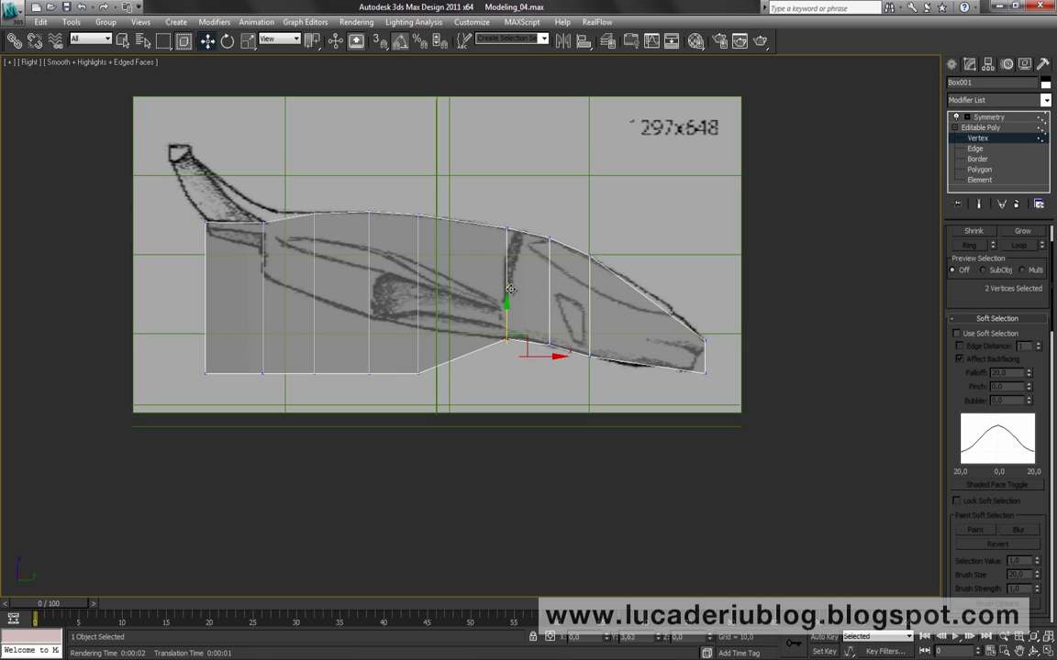
click(419, 371)
drag(418, 323, 433, 279)
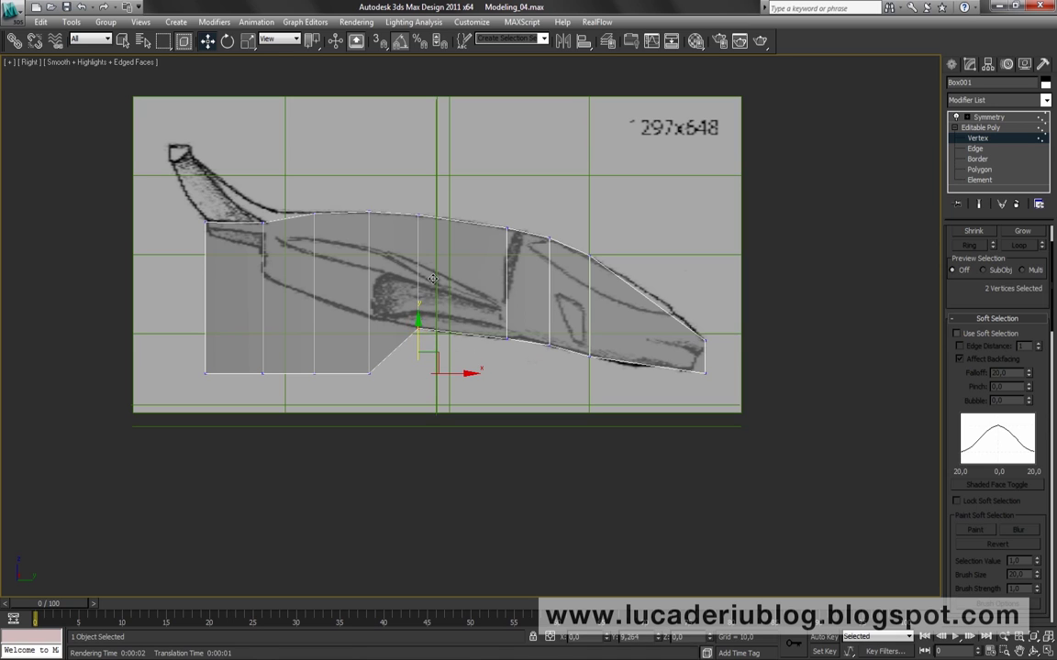
drag(368, 372, 369, 321)
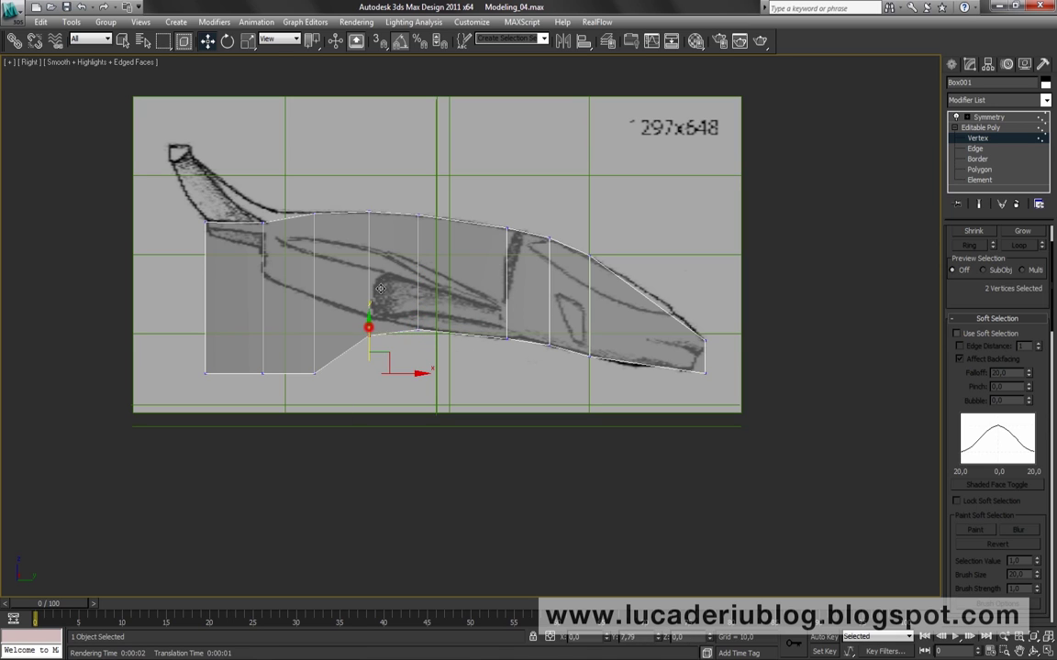
drag(314, 372, 314, 302)
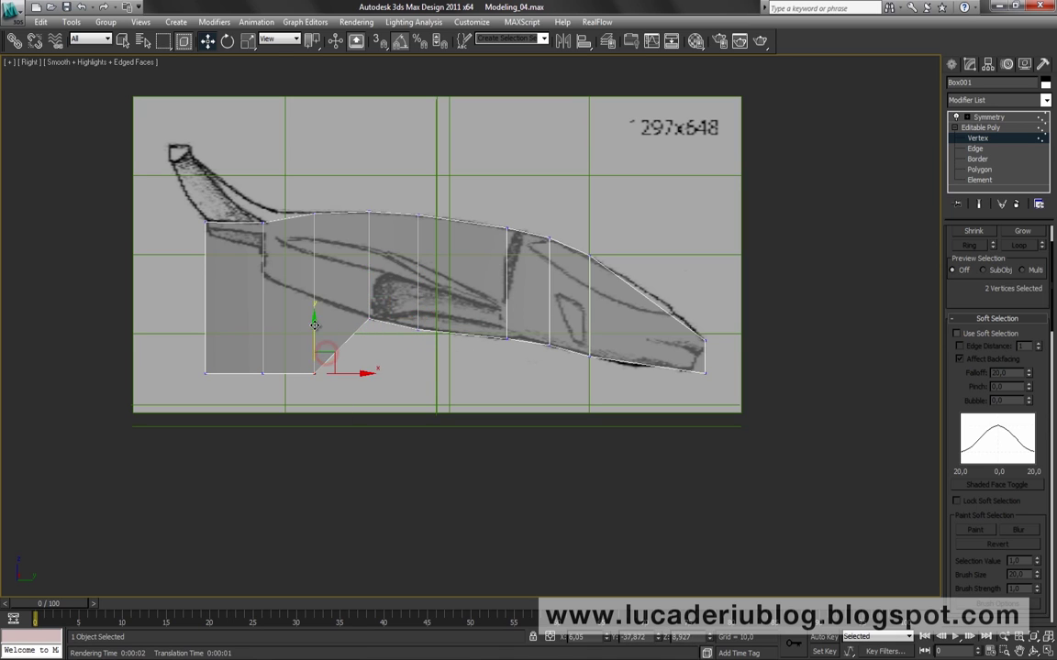
Raise the rear bottom vertices to narrow the tail section
drag(280, 385, 133, 358)
drag(235, 327, 245, 230)
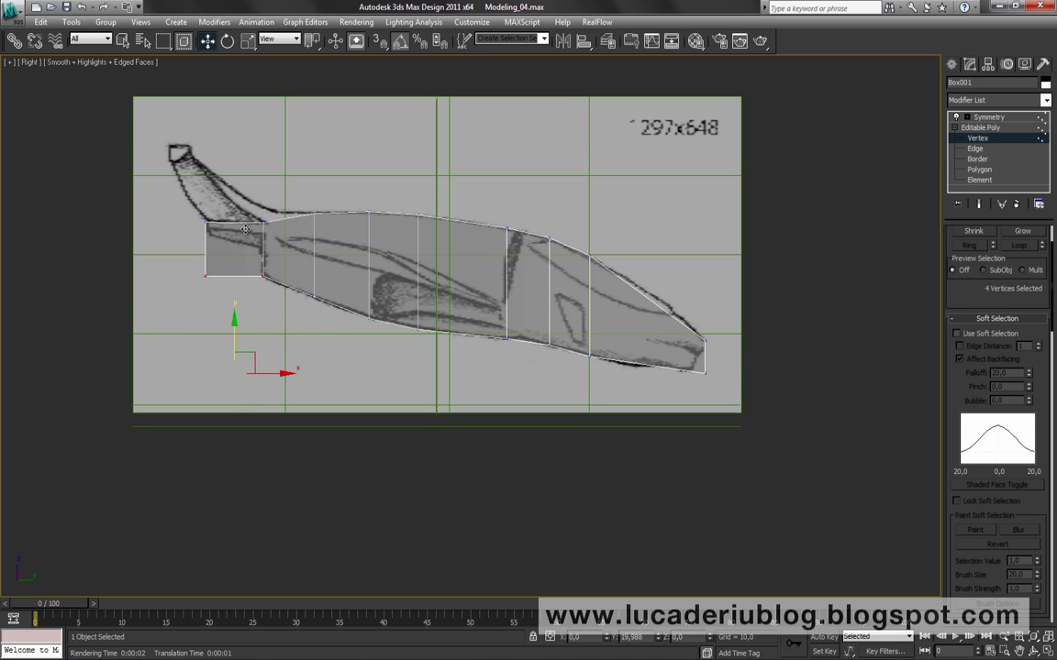
middle_drag(620, 449, 522, 489)
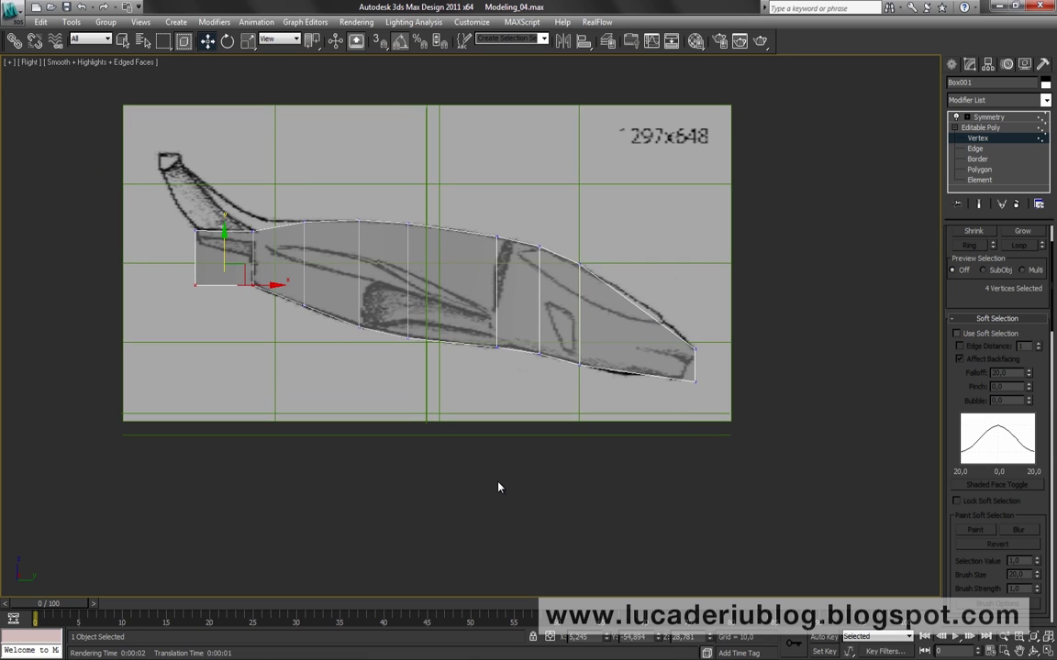
click(498, 487)
middle_drag(412, 464, 452, 477)
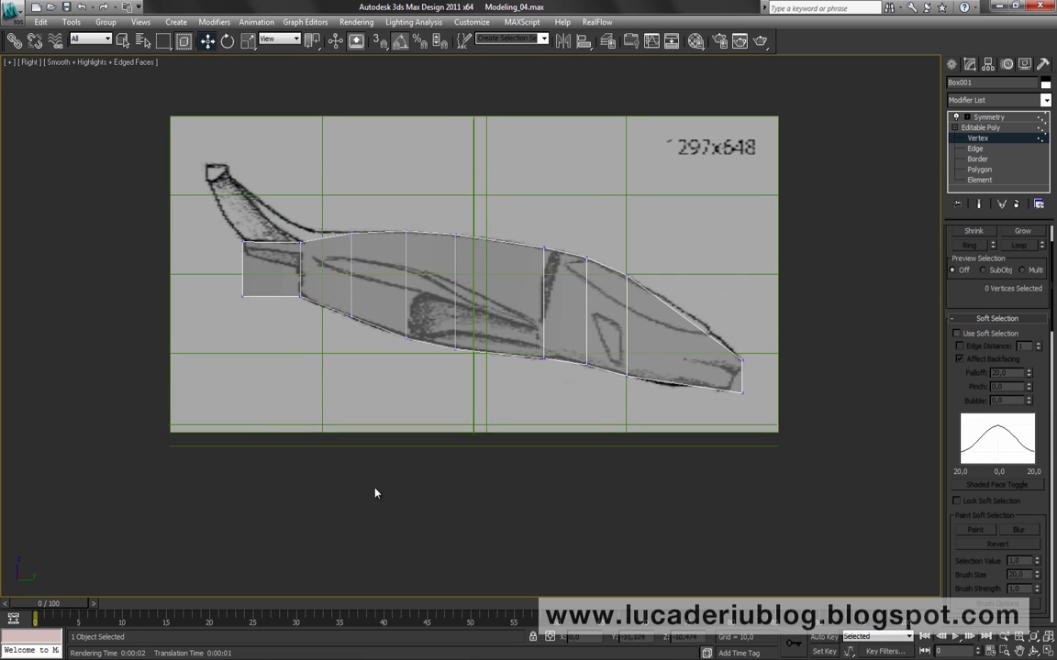
Select the ring of vertical edges running the length of the hull
click(974, 148)
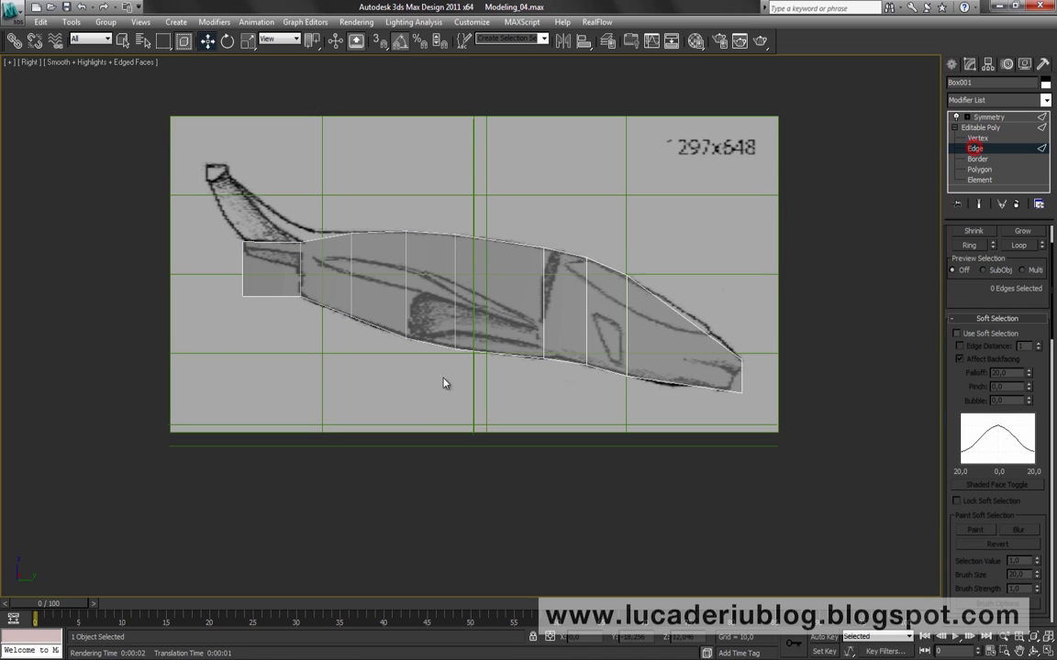
click(243, 267)
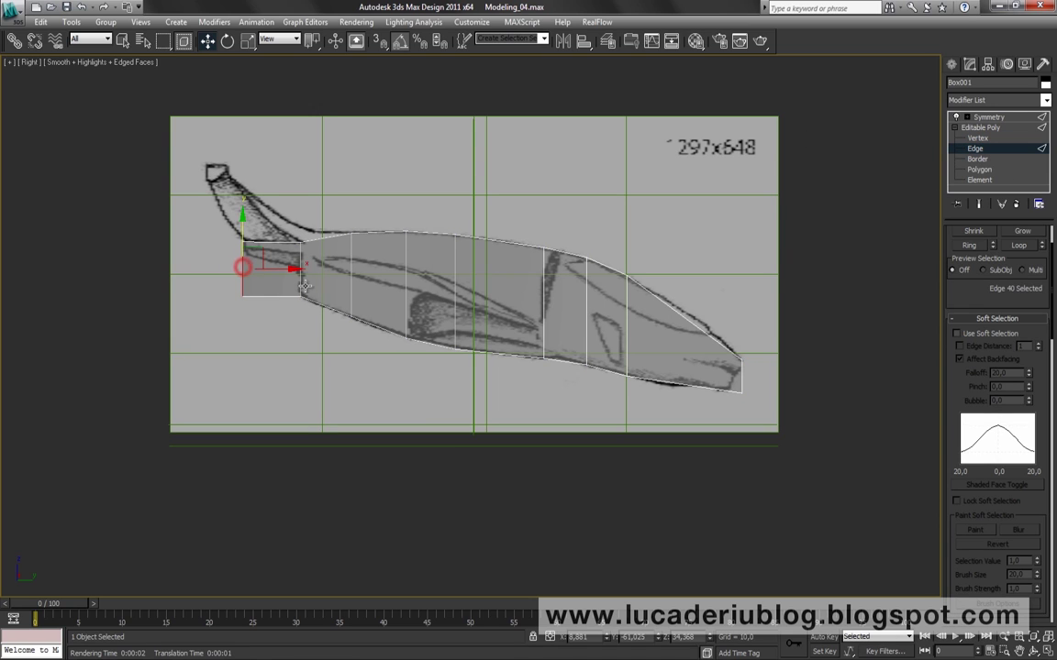
key(alt+r)
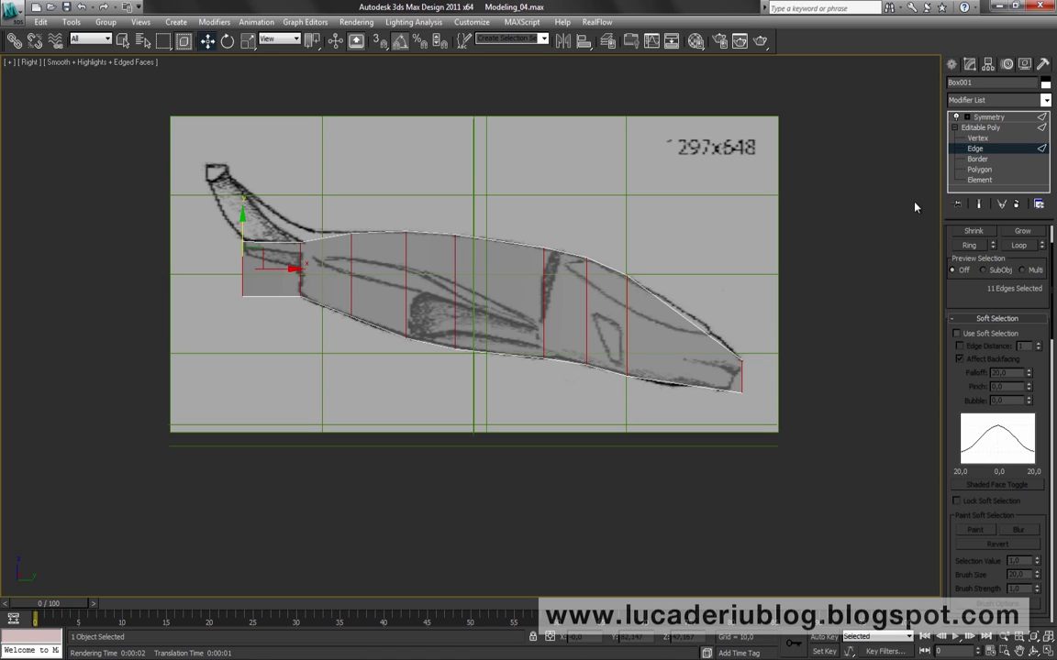
Move the nose tip vertices into a slanted point matching the sketch
key(1)
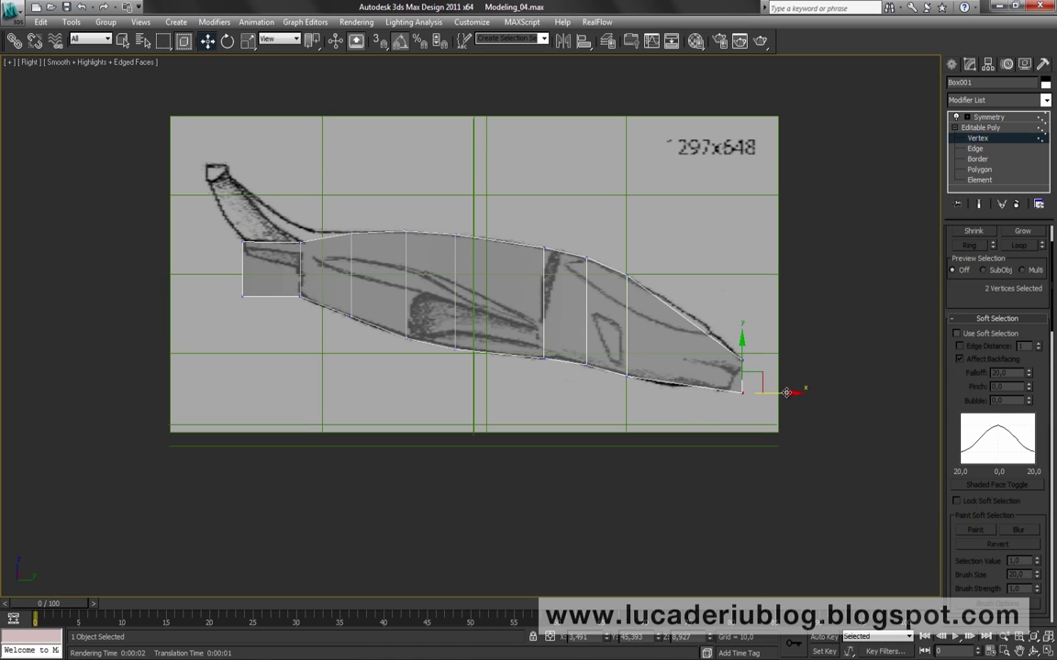
mouse_move(786, 392)
mouse_down()
mouse_move(726, 344)
mouse_move(774, 389)
mouse_up()
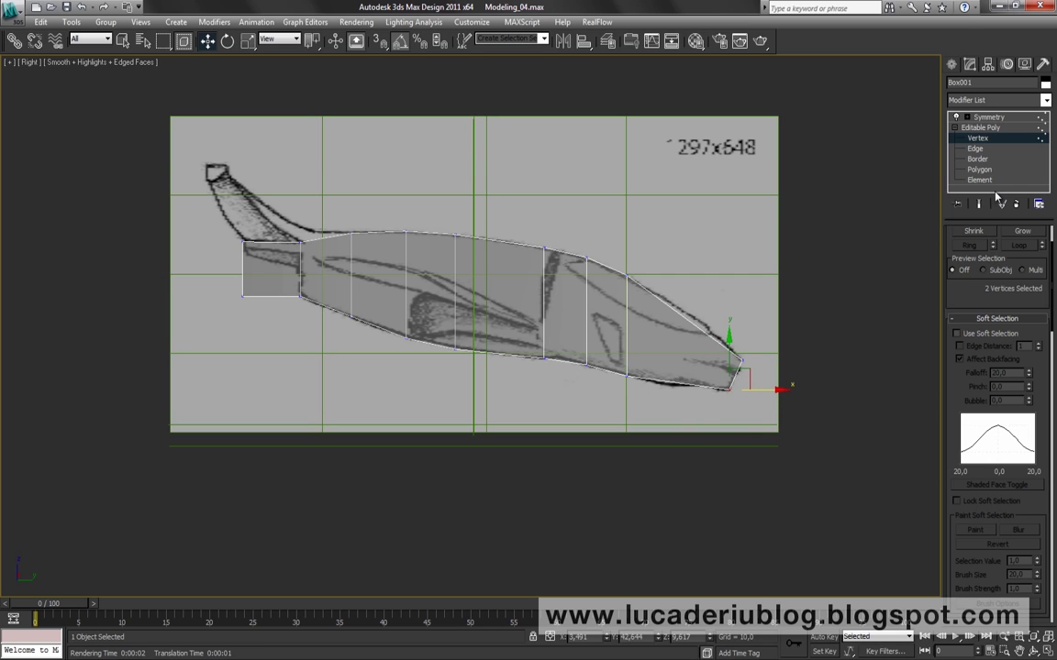
click(974, 149)
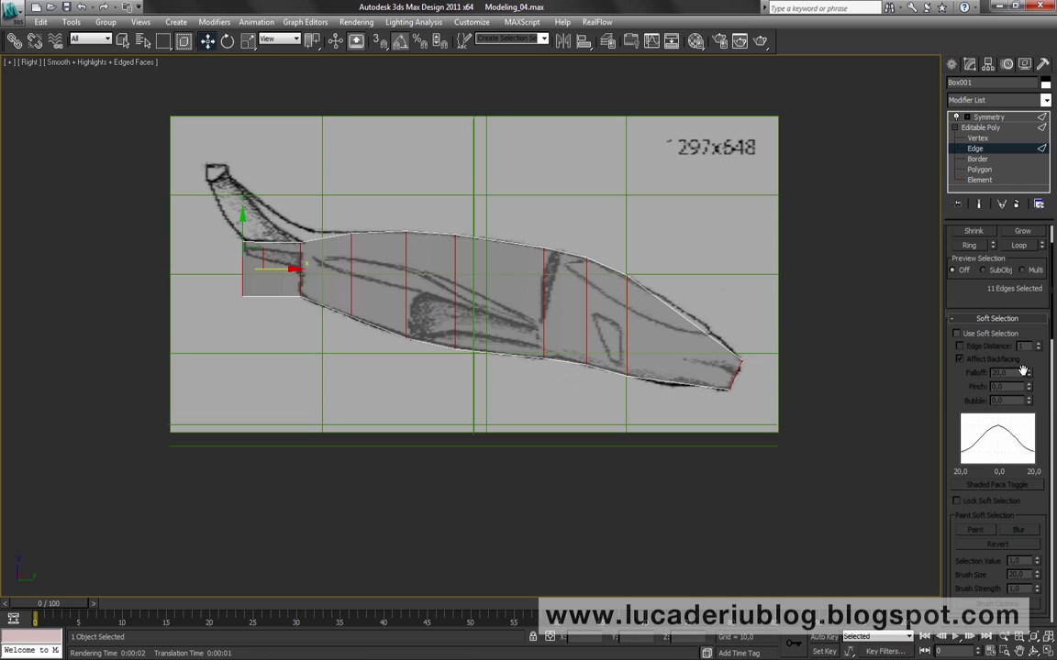
scroll(994, 431, down, 3)
scroll(994, 436, down, 3)
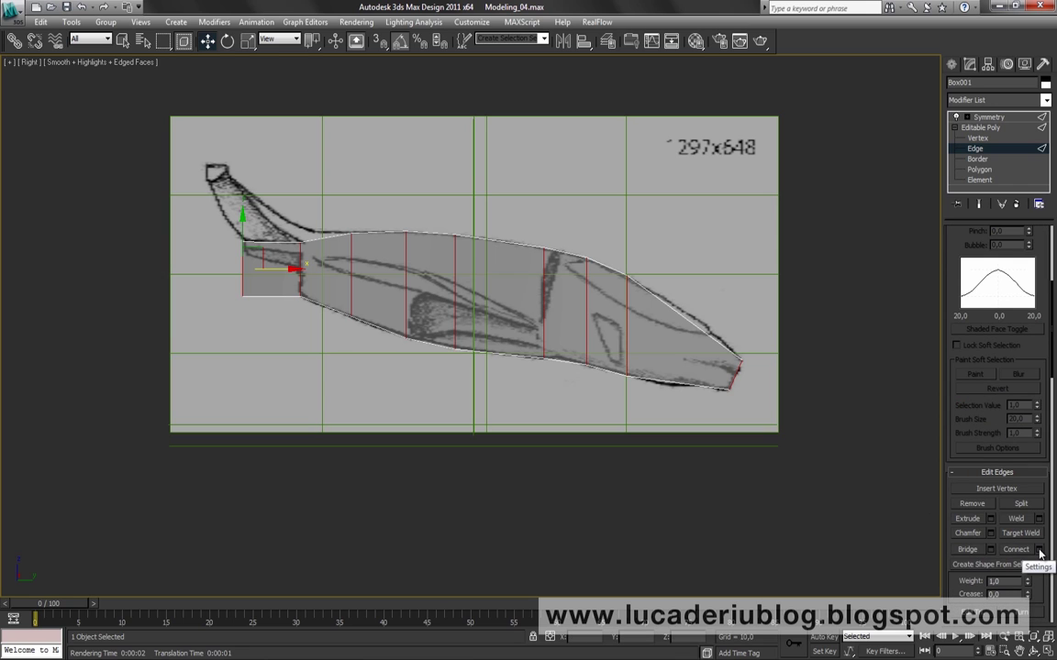
Connect the edge ring with one segment, sliding the new lengthwise loop to about -24
click(1040, 551)
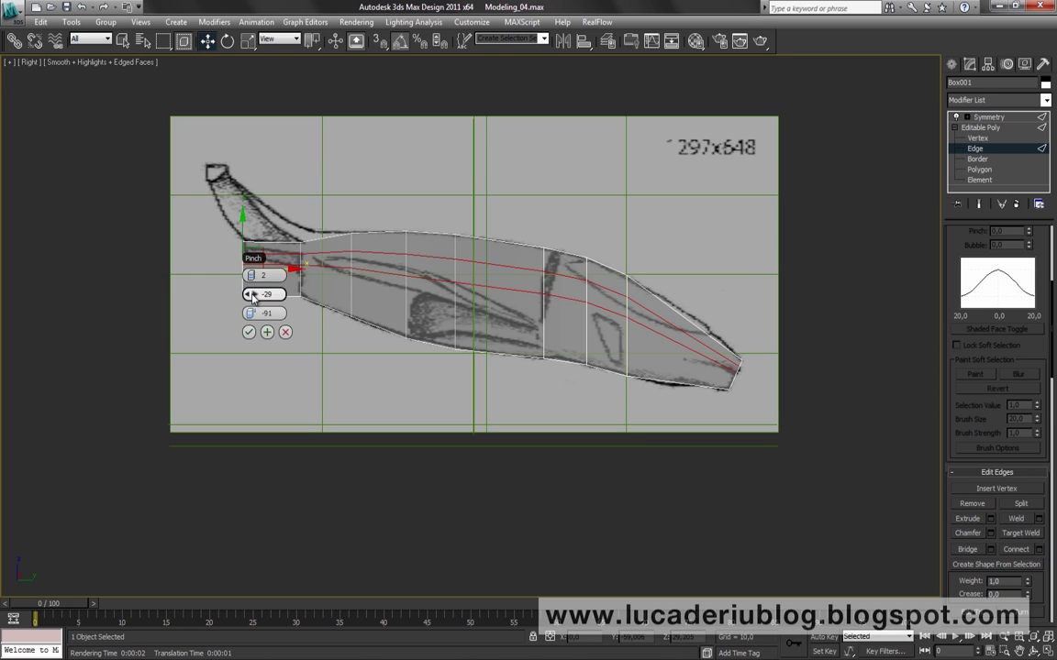
drag(250, 275, 250, 284)
mouse_move(417, 458)
middle_down()
mouse_move(426, 471)
mouse_move(511, 466)
middle_up()
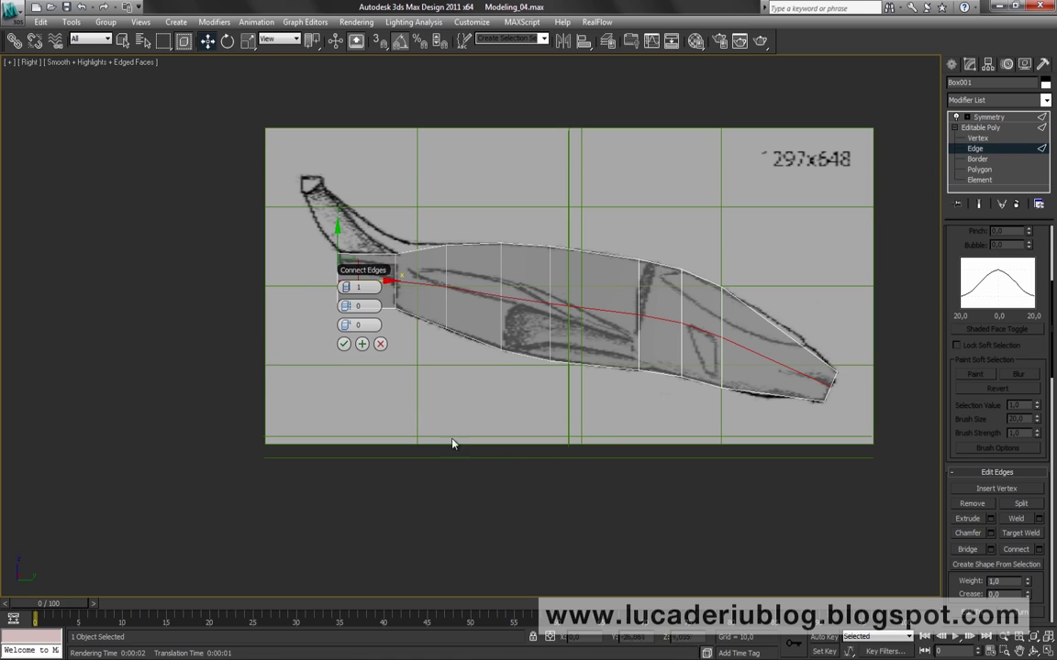
mouse_move(356, 326)
mouse_down()
mouse_move(278, 323)
mouse_move(288, 320)
mouse_up()
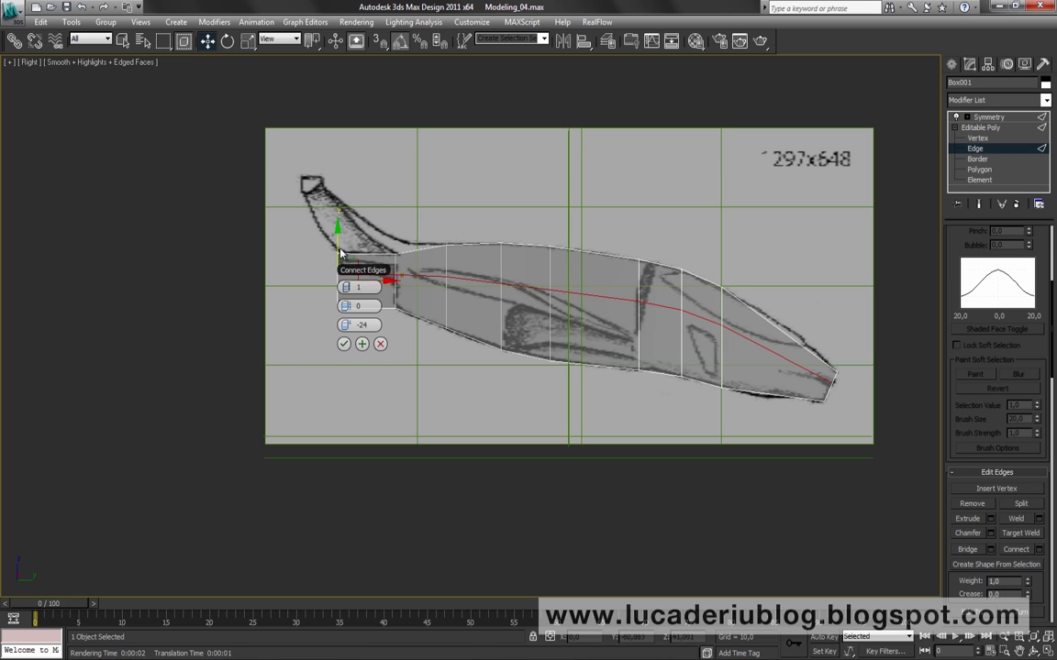
click(344, 345)
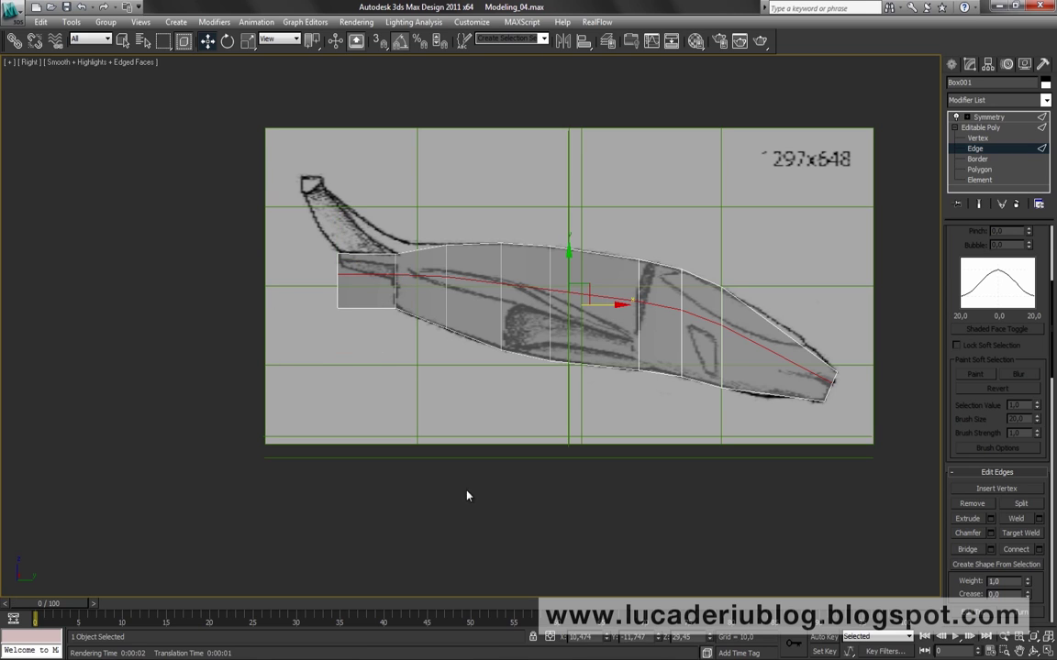
middle_drag(466, 495, 438, 509)
scroll(439, 509, down, 2)
click(438, 509)
scroll(401, 401, up, 4)
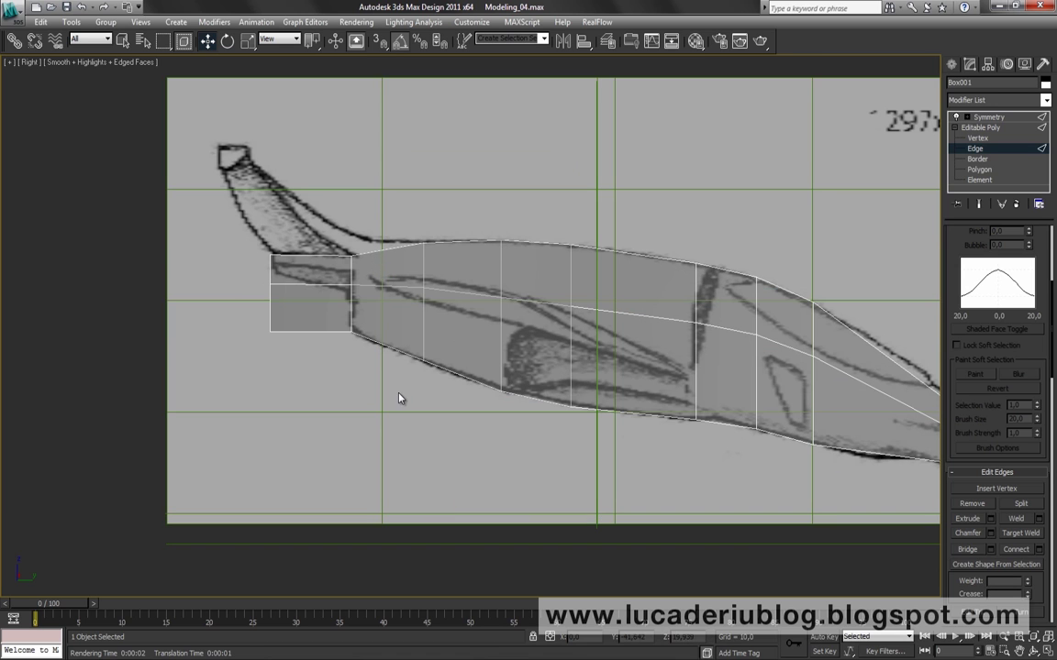
scroll(794, 201, down, 3)
In Perspective, delete the front, left and bottom faces of the rear section
key(p)
mouse_move(717, 238)
alt+middle_down()
mouse_move(566, 386)
mouse_move(587, 367)
alt+middle_up()
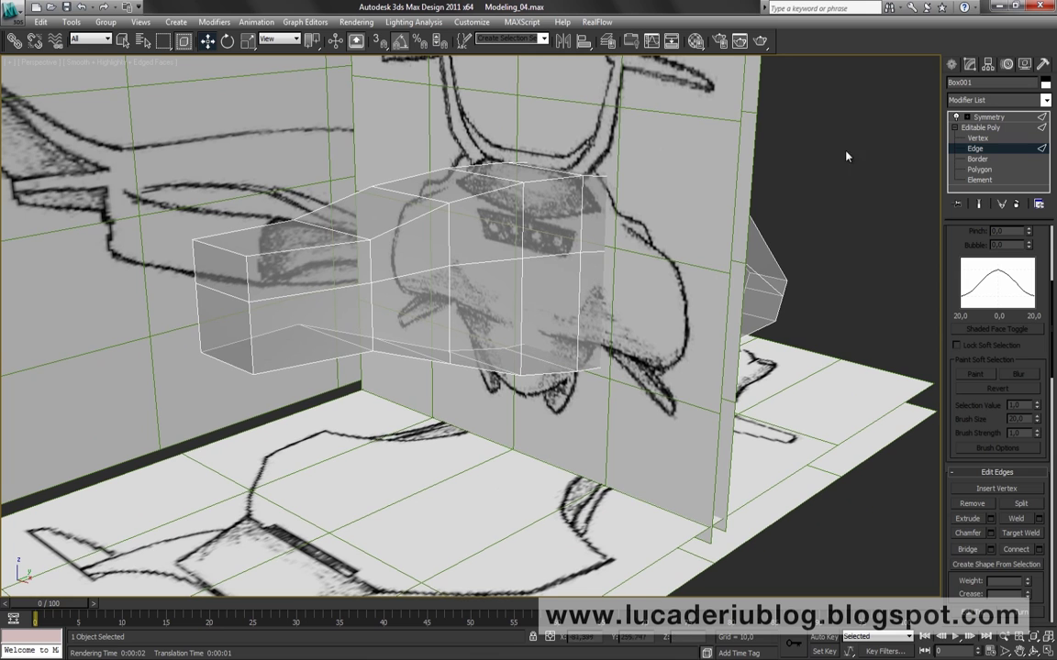
click(980, 171)
click(319, 321)
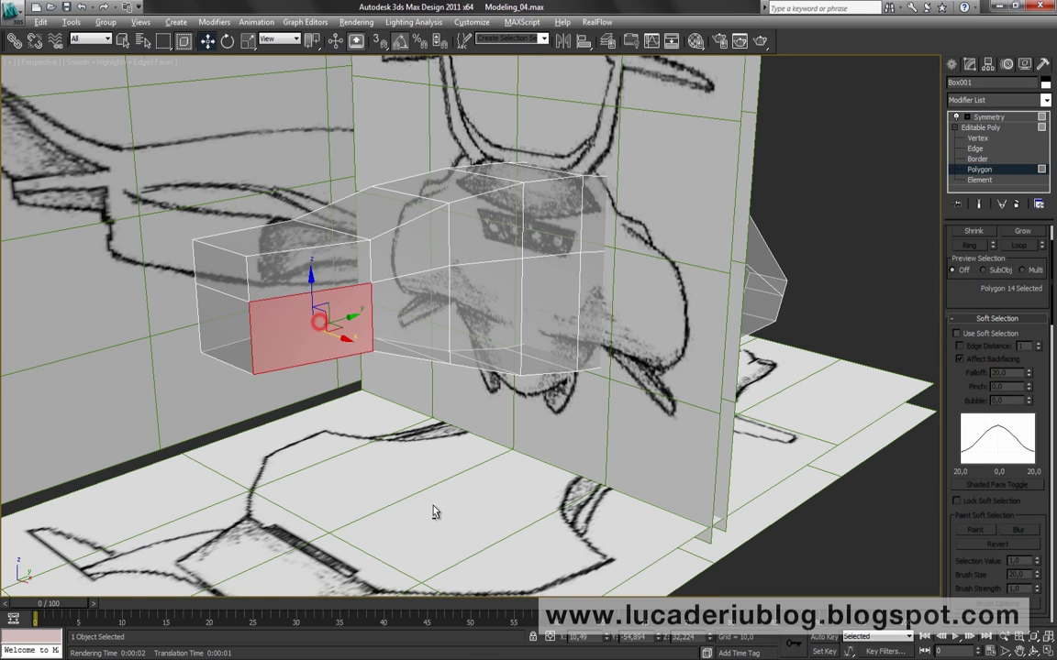
alt+middle_drag(389, 455, 387, 443)
ctrl+click(207, 230)
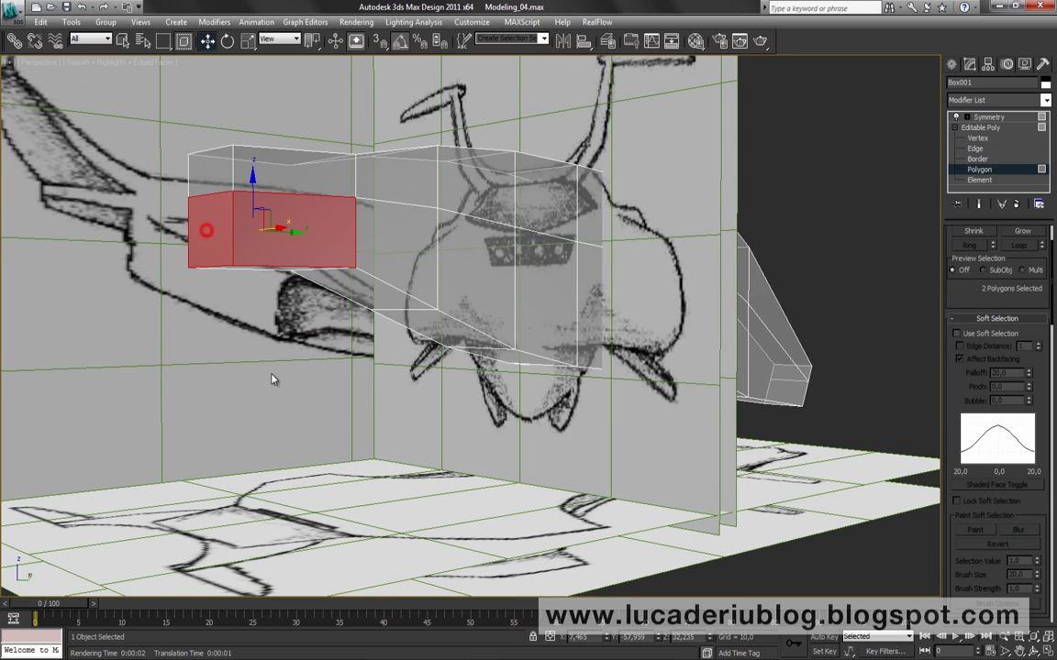
alt+middle_drag(244, 336, 257, 275)
ctrl+click(263, 223)
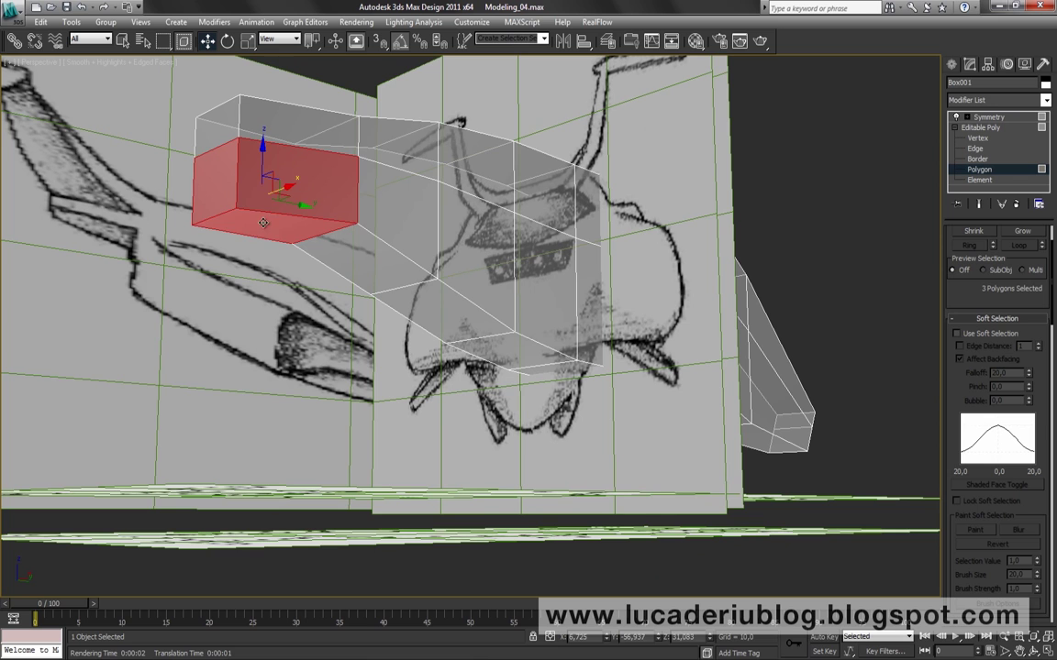
click(227, 383)
Return to Edge level and pick an edge on the rear section
alt+middle_drag(210, 372, 194, 420)
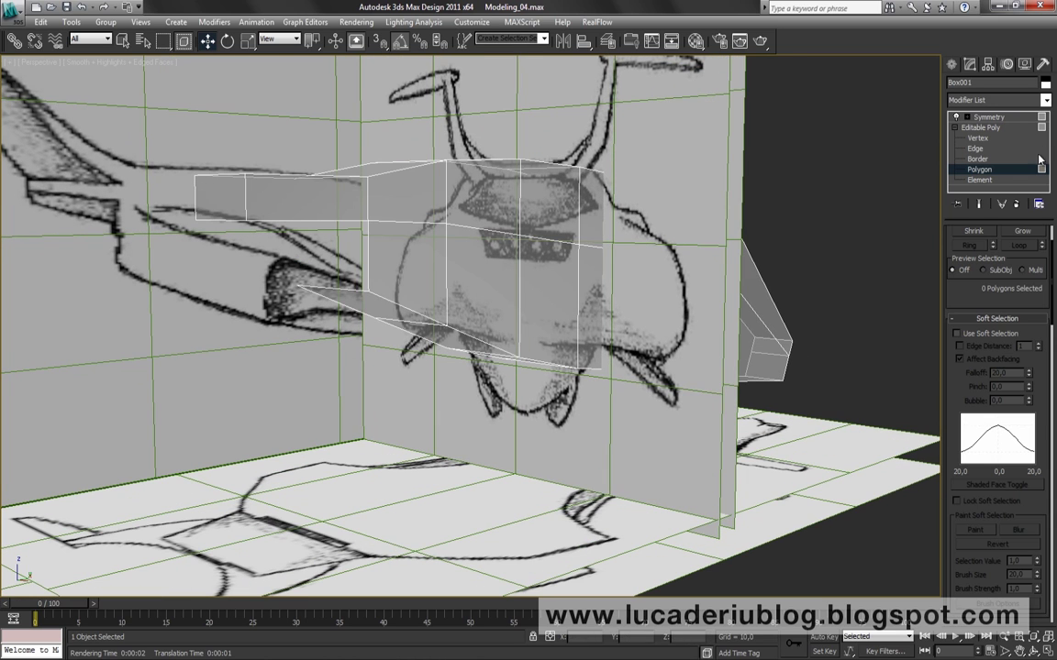
click(974, 148)
alt+middle_drag(479, 427, 468, 424)
click(481, 223)
alt+middle_drag(480, 223, 408, 384)
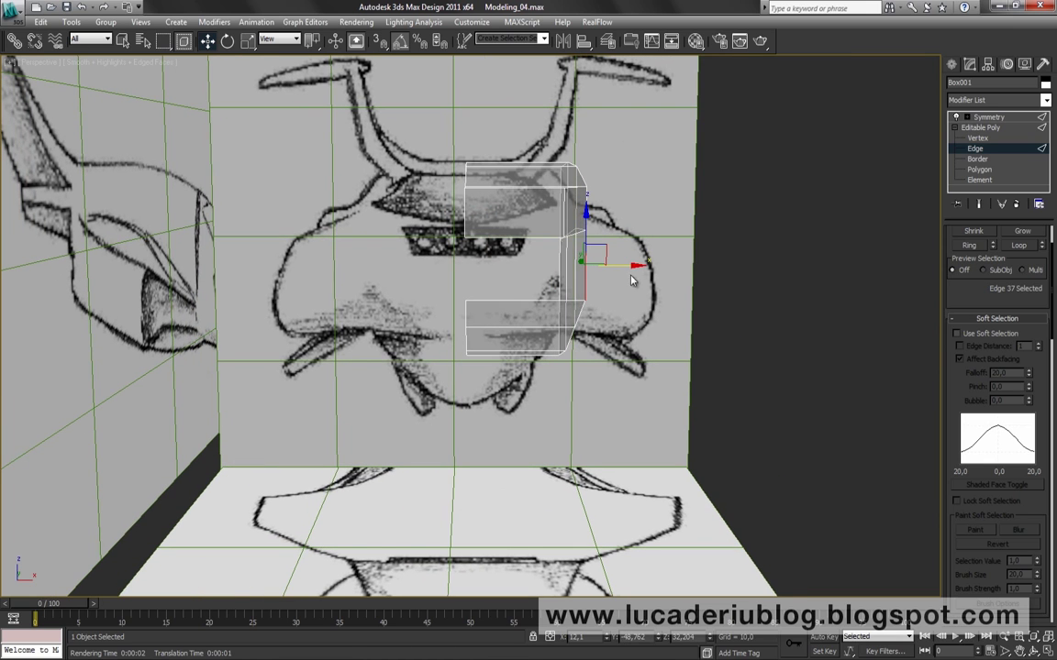
Select a rear-section edge and convert the selection to its two vertices
click(456, 241)
drag(972, 295, 976, 503)
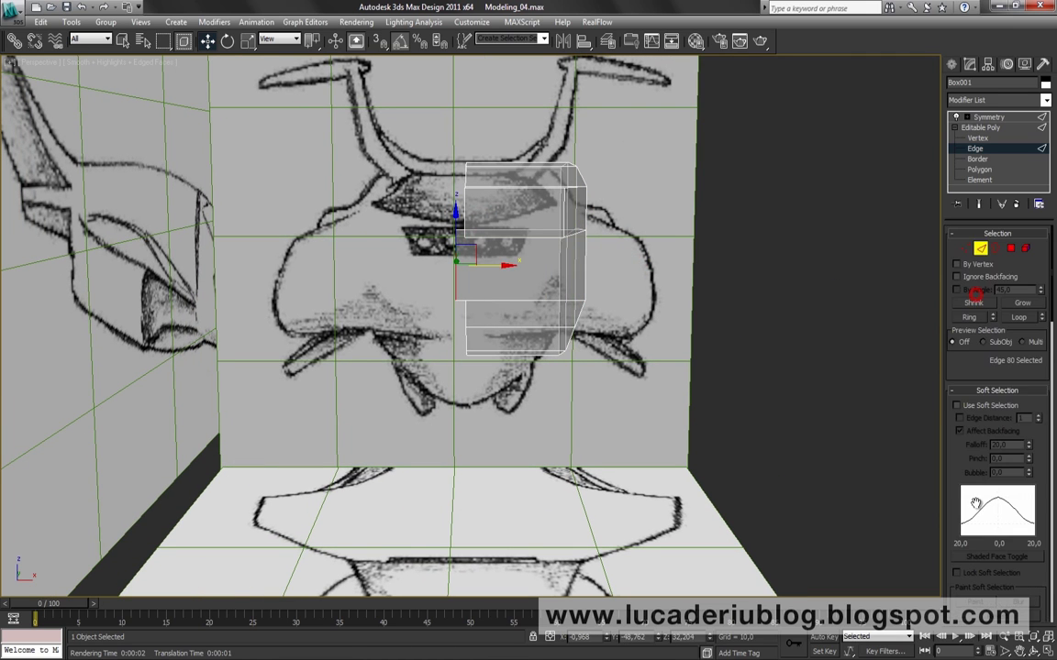
key(1)
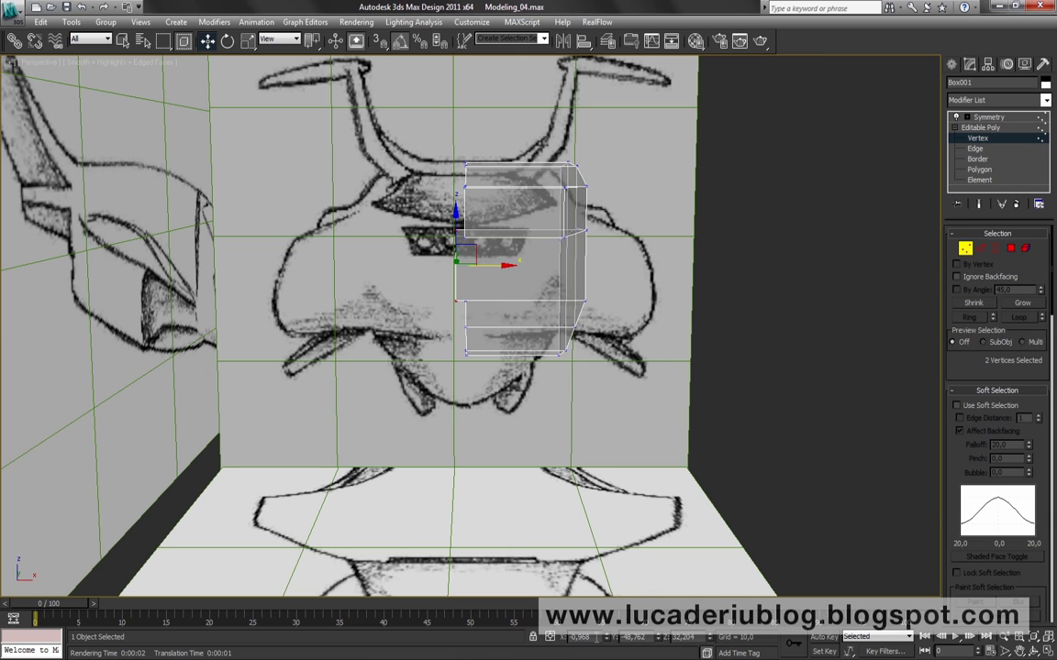
alt+middle_drag(698, 337, 686, 340)
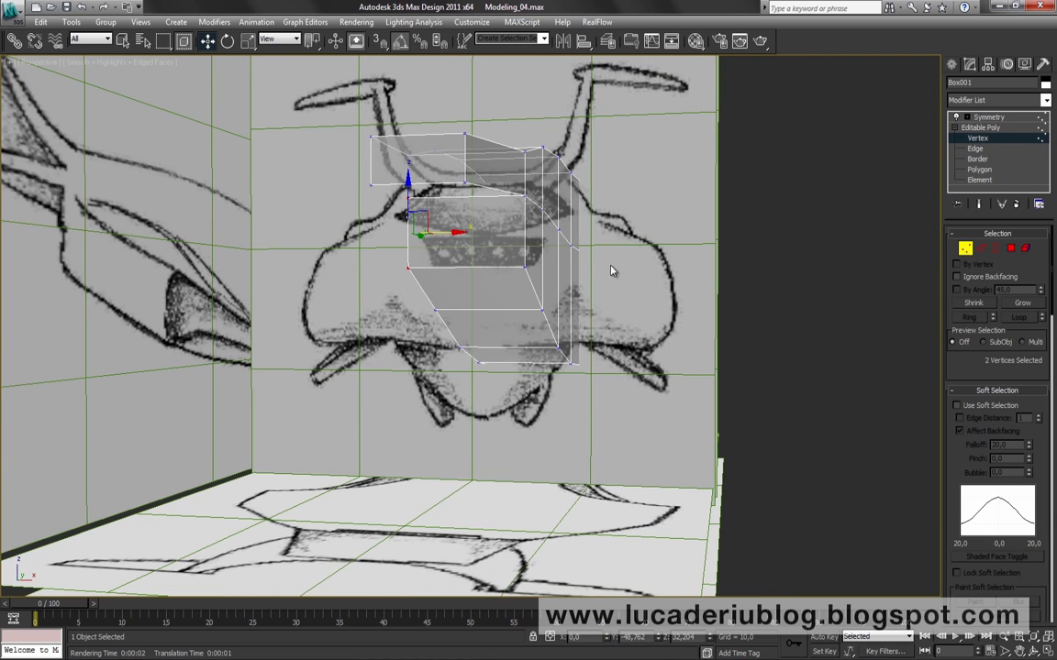
middle_drag(598, 277, 627, 278)
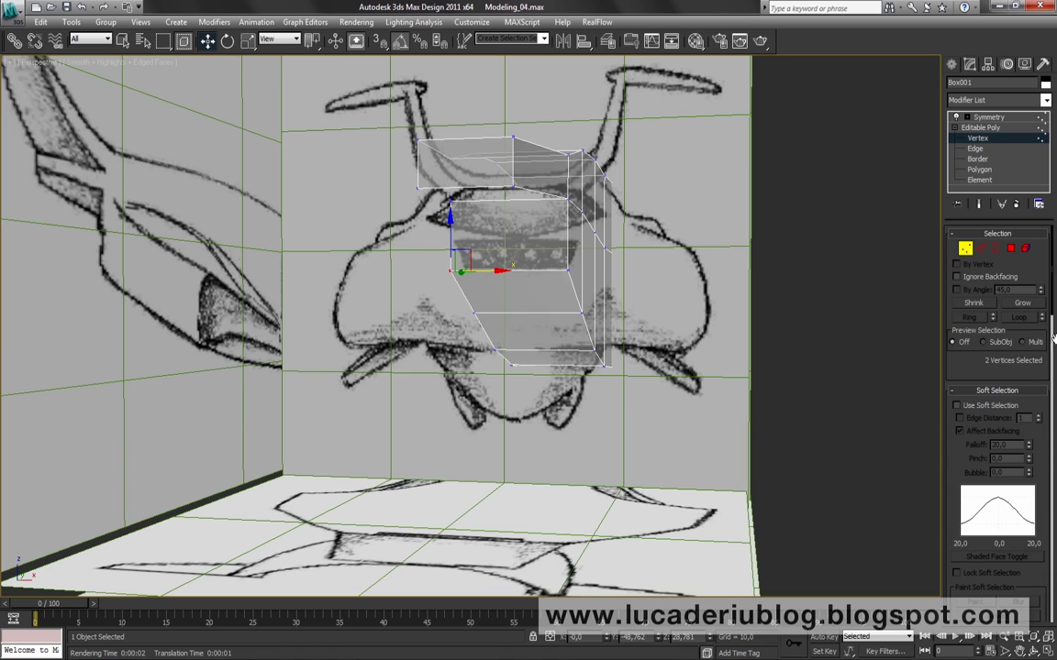
scroll(977, 364, down, 2)
scroll(977, 367, down, 2)
scroll(982, 413, down, 2)
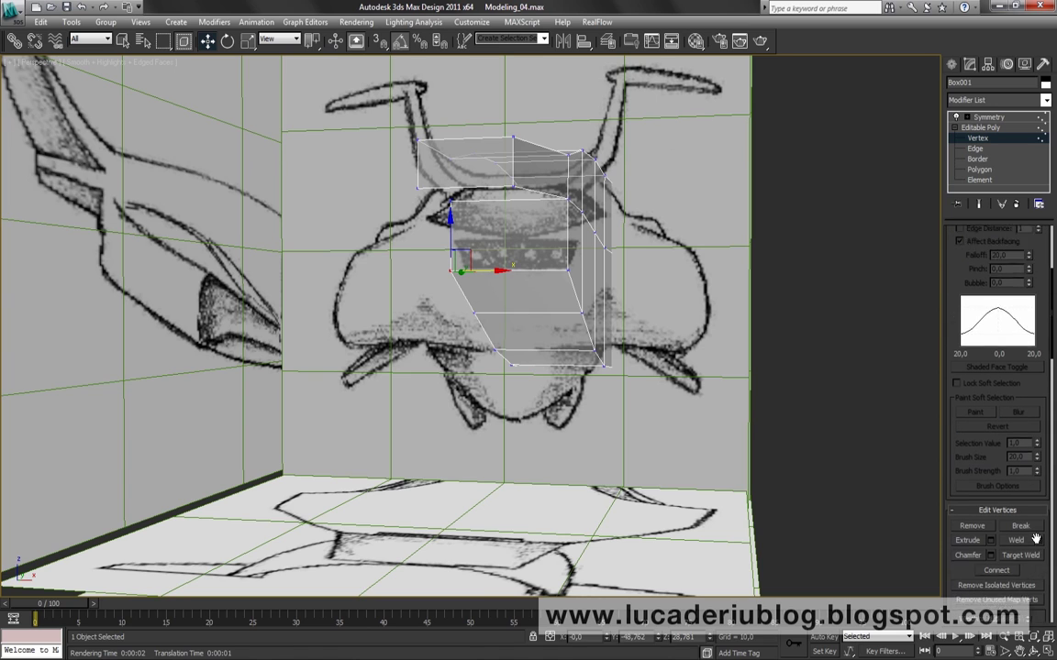
scroll(990, 504, down, 2)
Weld the two vertices into a single vertex
click(1017, 503)
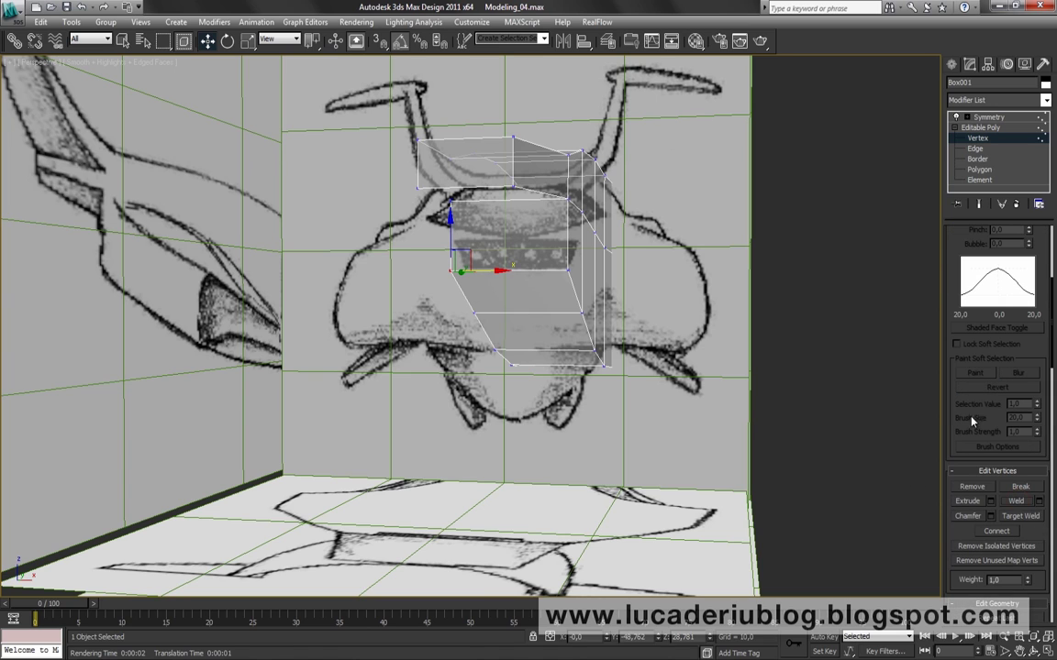
scroll(970, 410, up, 3)
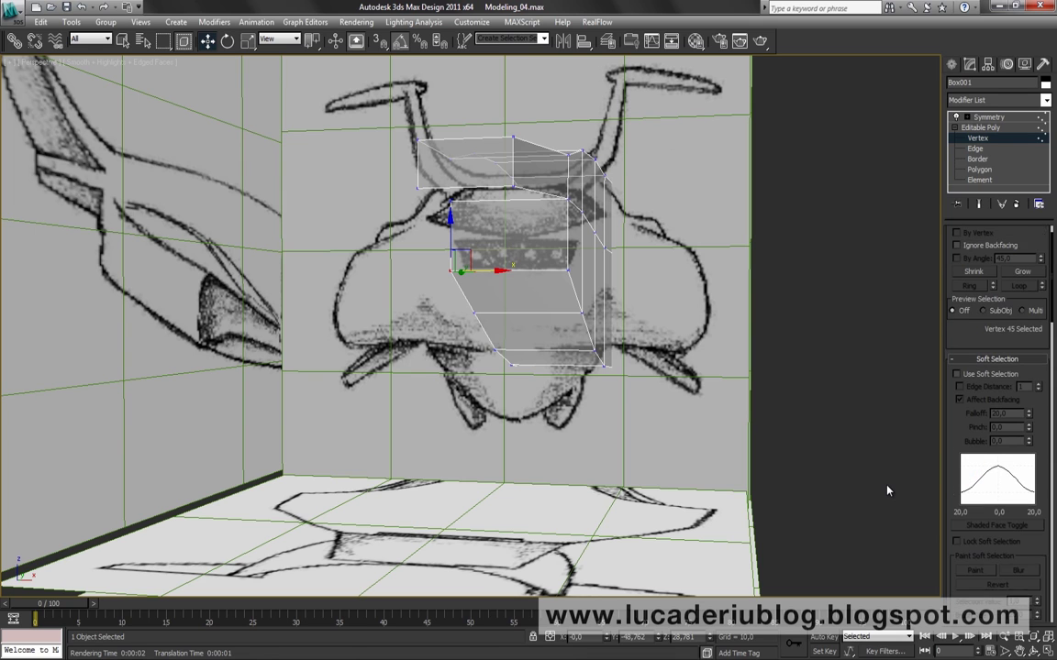
scroll(887, 491, up, 2)
scroll(886, 490, down, 2)
scroll(887, 491, down, 2)
scroll(887, 491, down, 2)
alt+middle_drag(887, 491, 677, 411)
scroll(997, 412, down, 1)
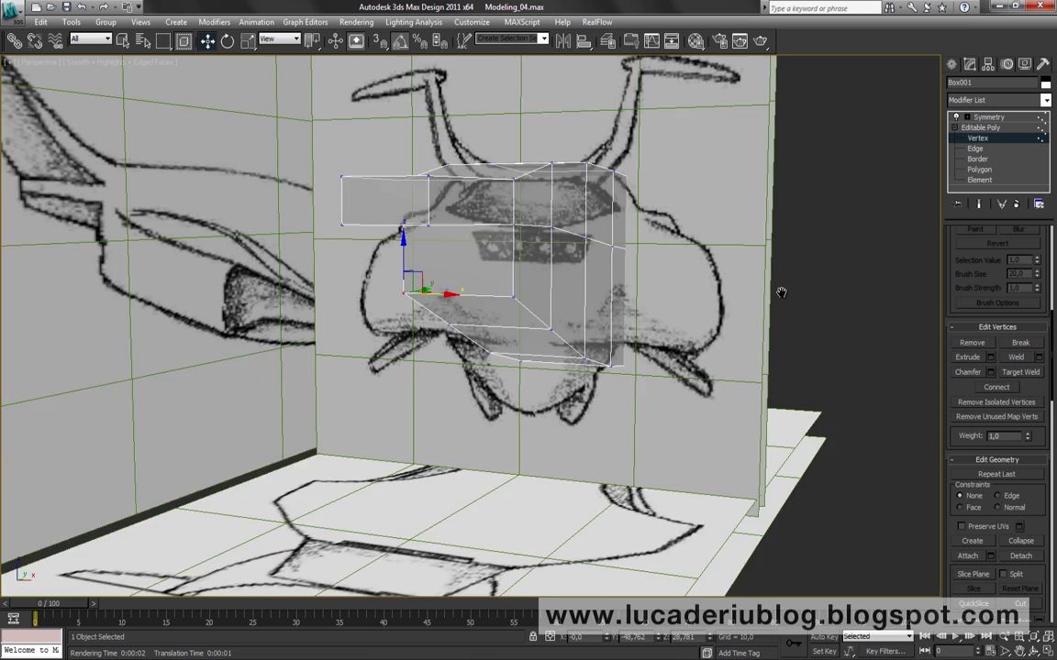
Shift the raised section's top edge left to line up with the front blueprint
click(974, 148)
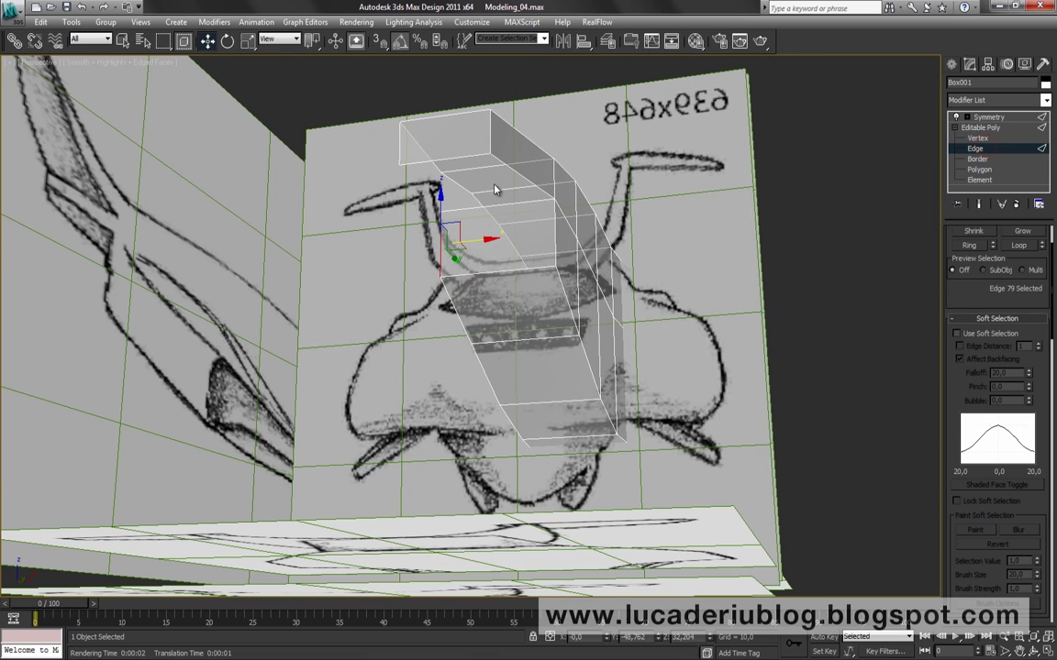
alt+middle_drag(512, 171, 507, 170)
click(463, 158)
drag(497, 161, 489, 167)
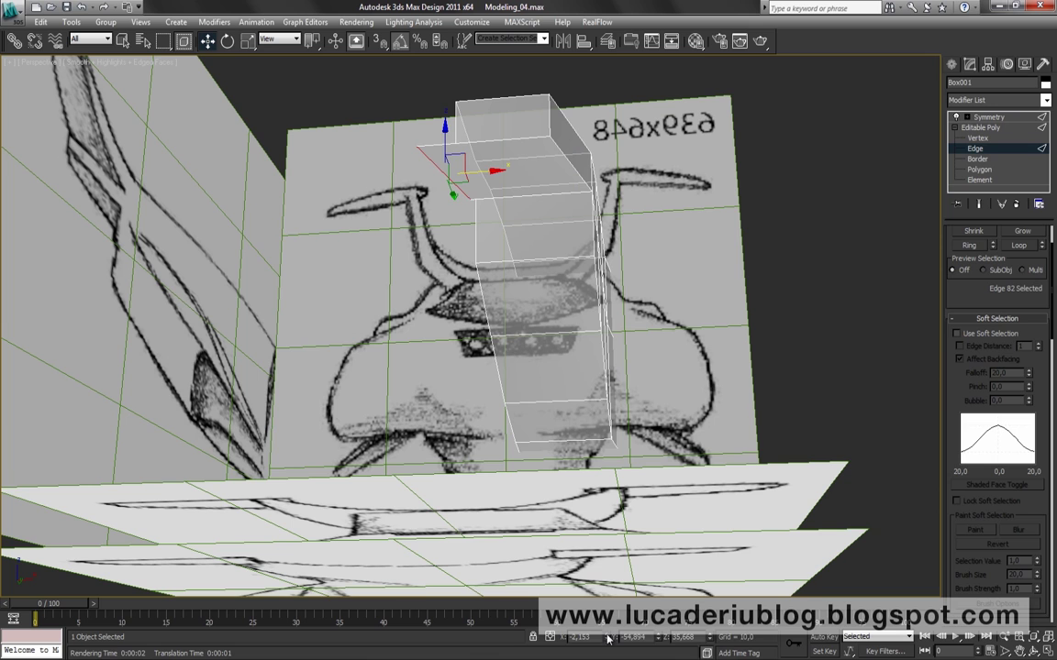
alt+middle_drag(605, 238, 606, 235)
scroll(981, 437, up, 2)
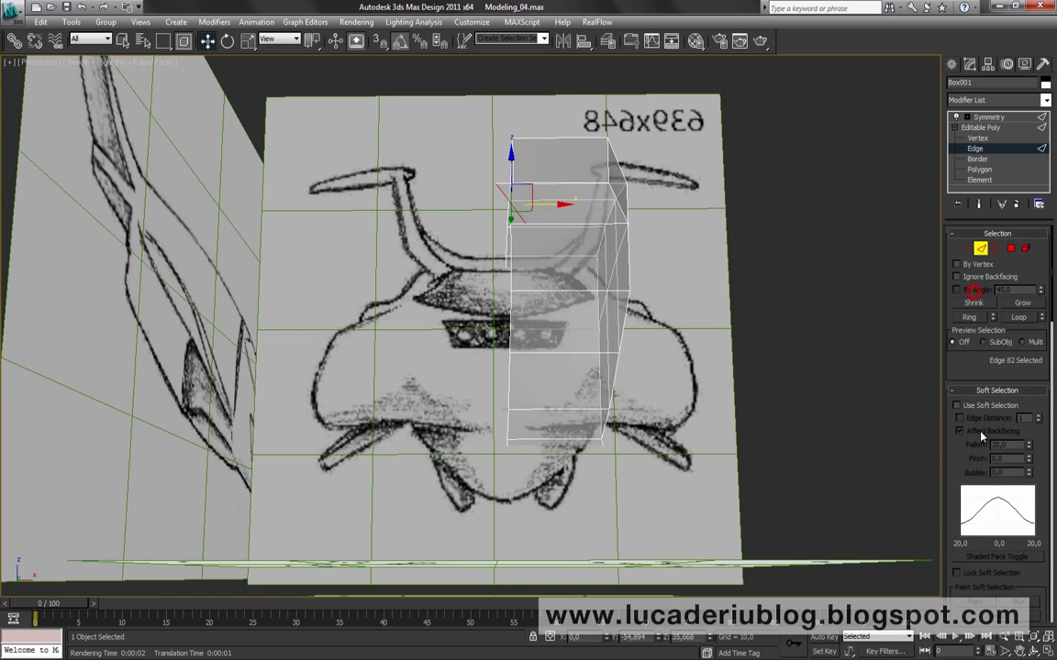
Switch to Vertex level and select the top-left vertex of the raised section
click(965, 248)
alt+middle_drag(579, 367, 639, 394)
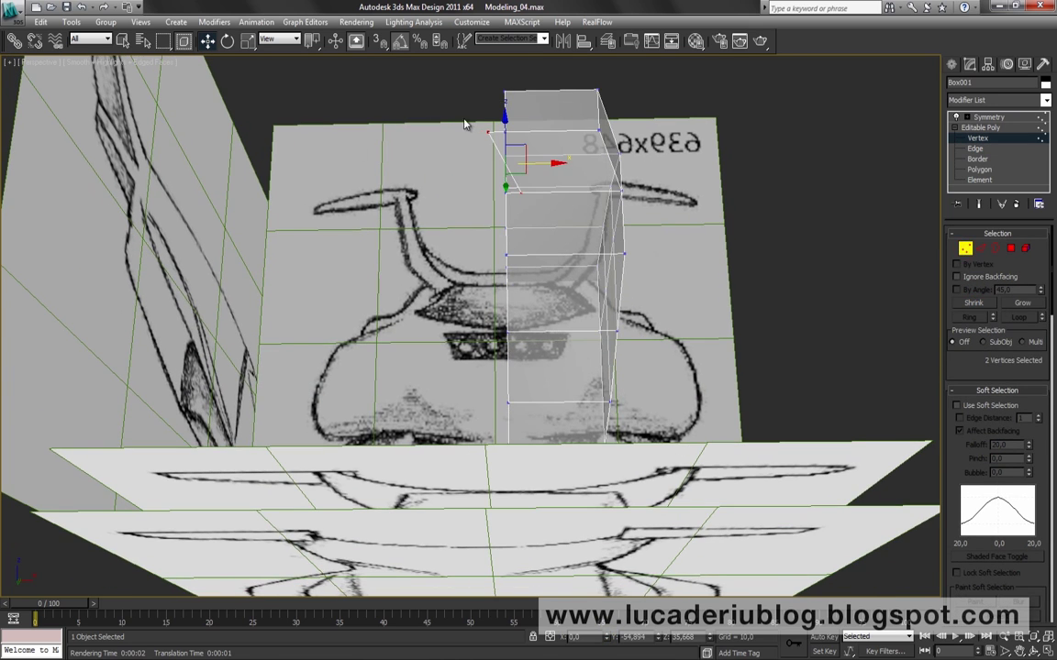
click(520, 191)
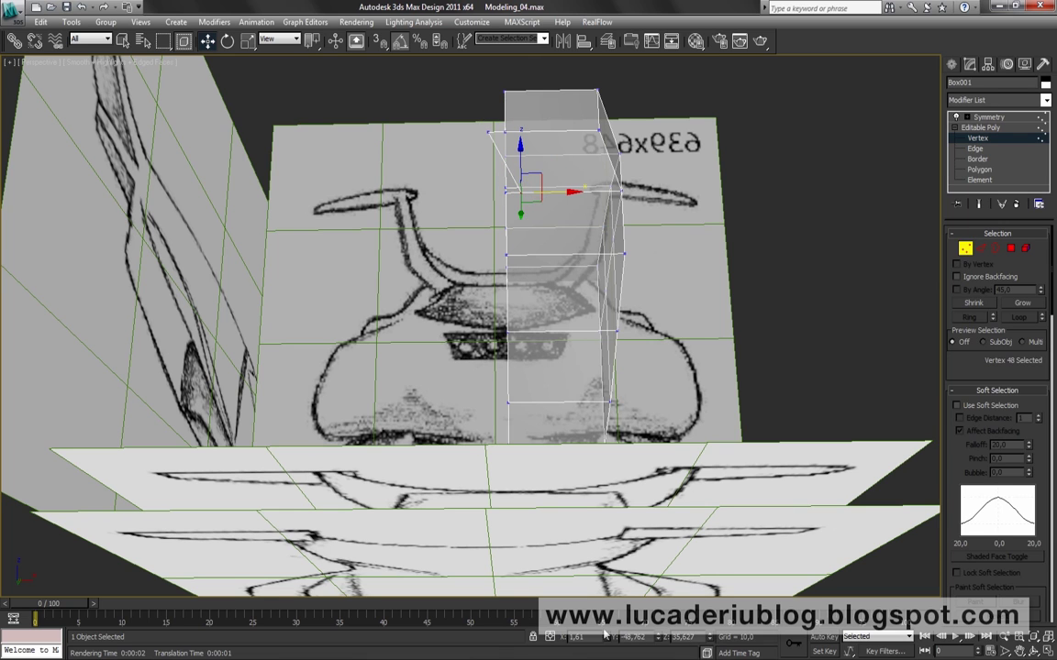
click(488, 131)
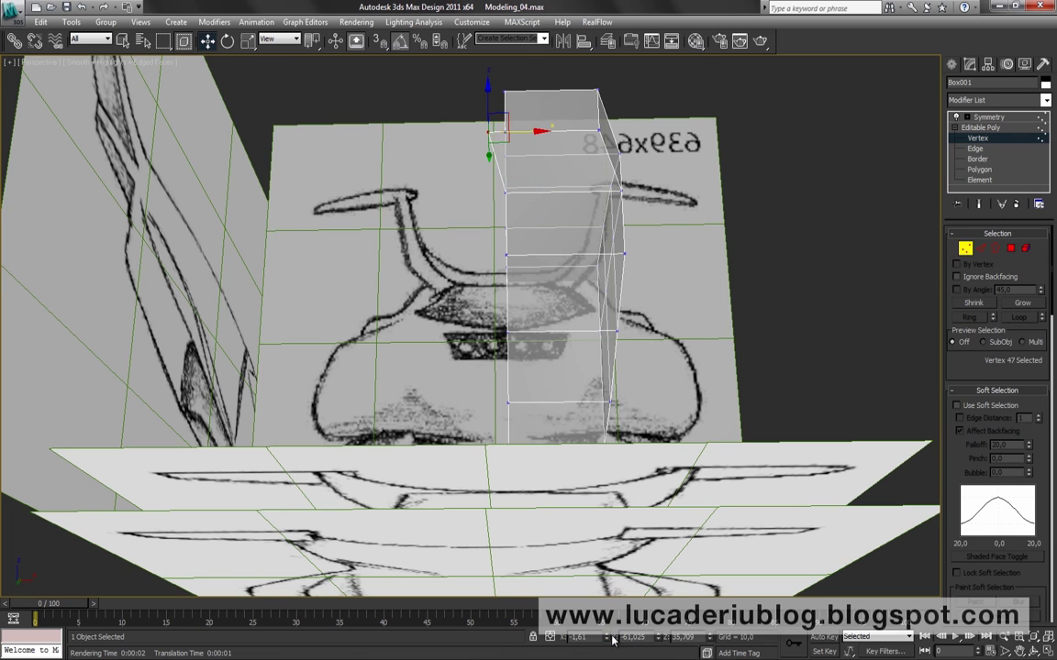
mouse_move(653, 271)
alt+middle_down()
mouse_move(713, 300)
mouse_move(274, 328)
mouse_move(296, 267)
alt+middle_up()
drag(299, 238, 354, 224)
Weld the selected rear-section vertices into one
drag(969, 374, 969, 367)
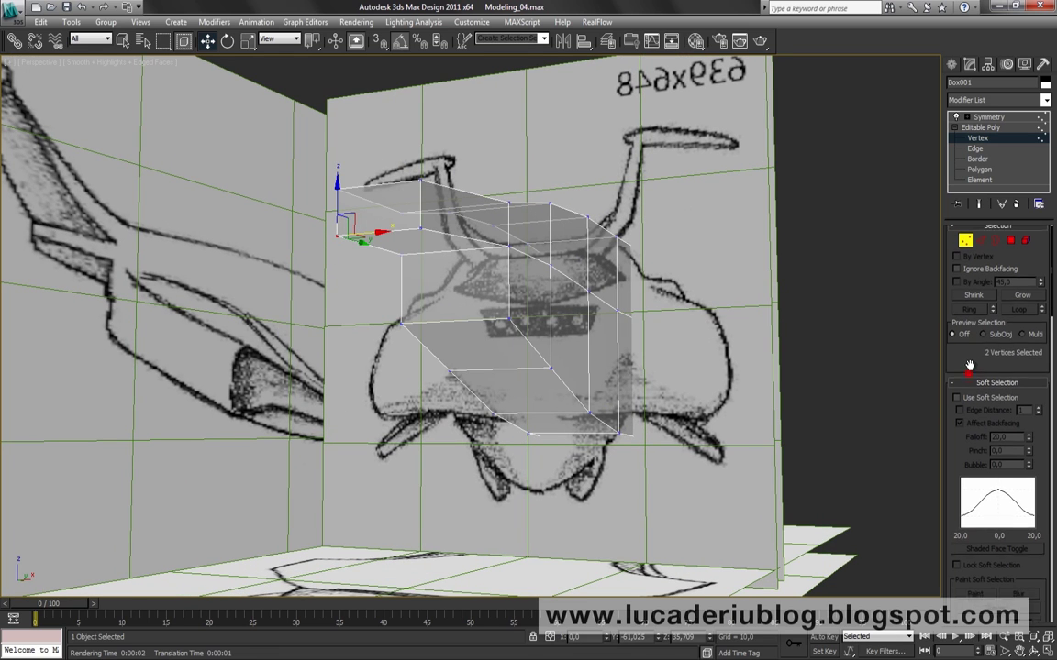
scroll(1018, 440, down, 3)
scroll(1015, 550, down, 2)
click(1014, 584)
scroll(1000, 349, up, 4)
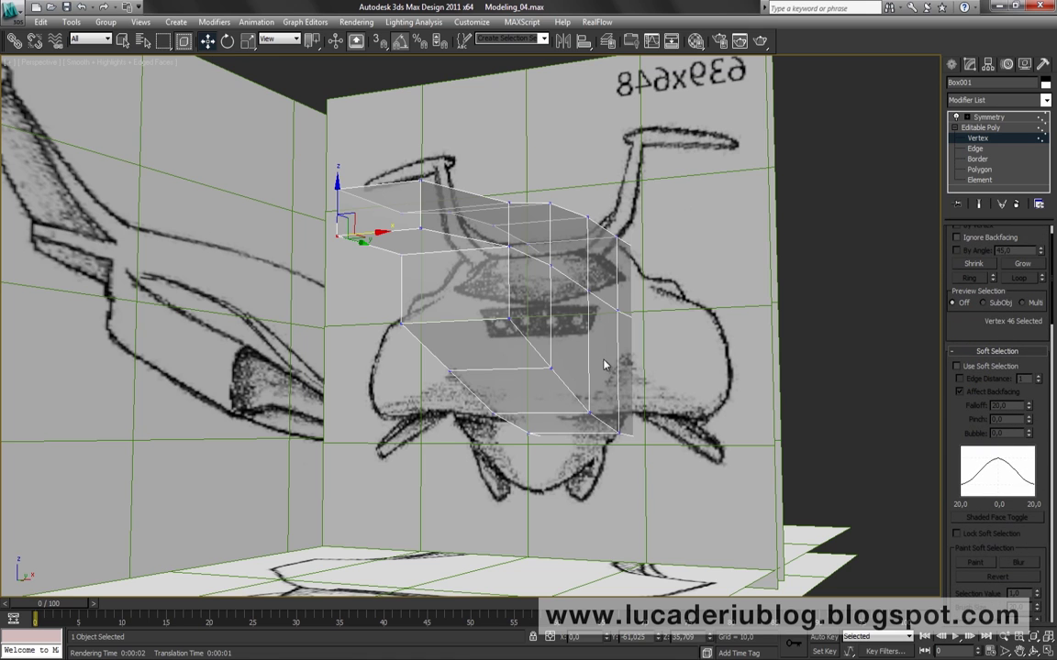
Select the rear section's left-corner vertices and zoom out to show the whole hull
click(350, 345)
alt+middle_drag(350, 344, 427, 332)
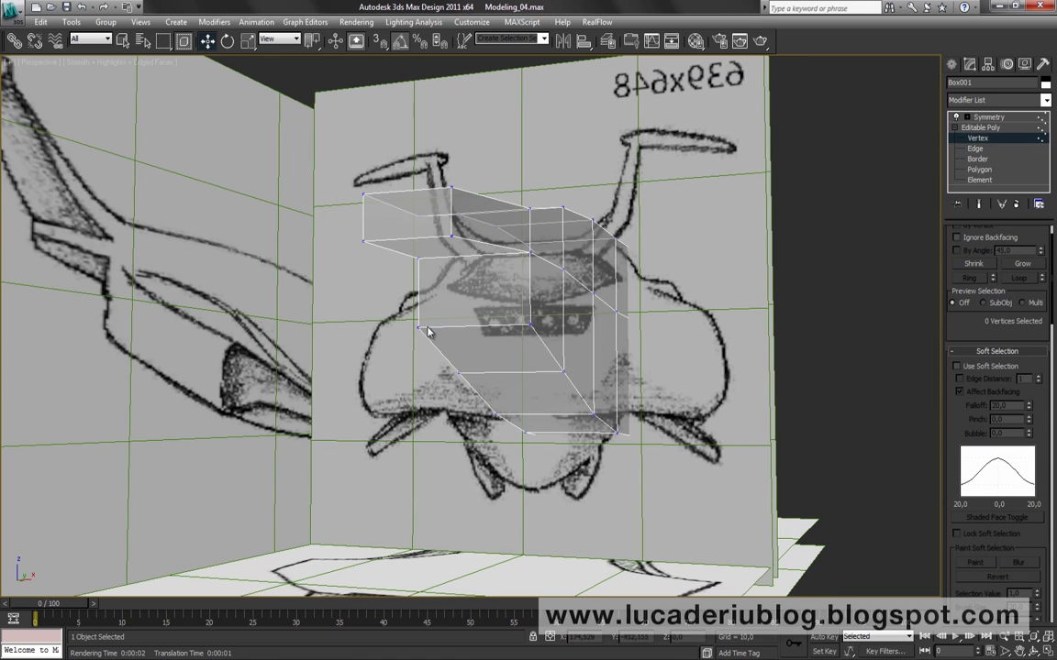
drag(434, 316, 407, 345)
drag(431, 256, 400, 275)
scroll(1009, 327, down, 3)
scroll(1024, 455, down, 3)
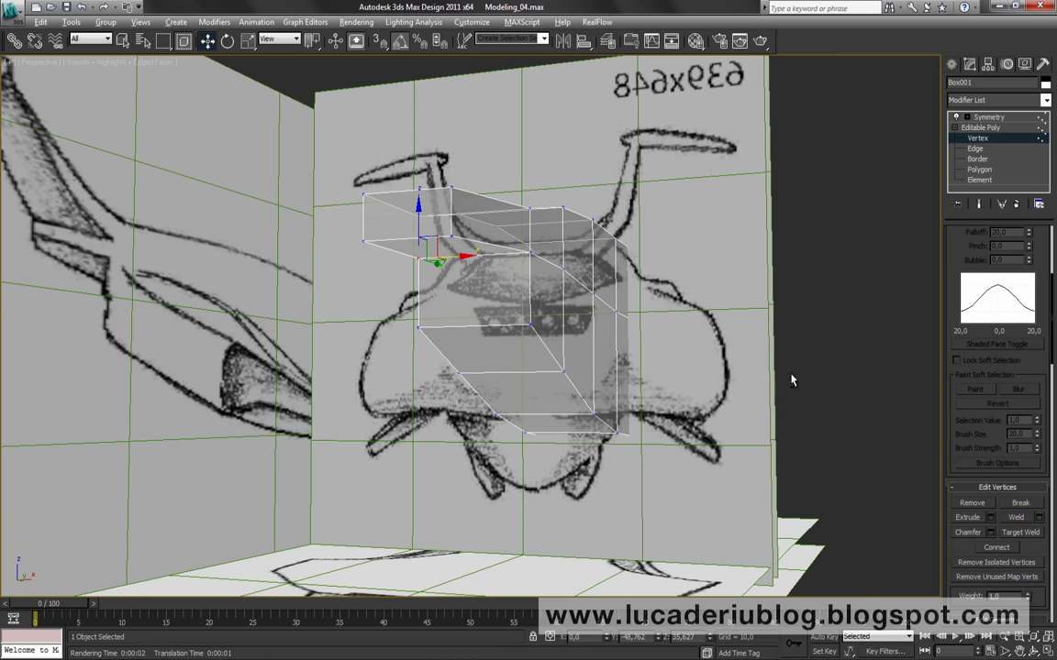
alt+middle_drag(791, 380, 732, 398)
alt+middle_drag(809, 208, 811, 219)
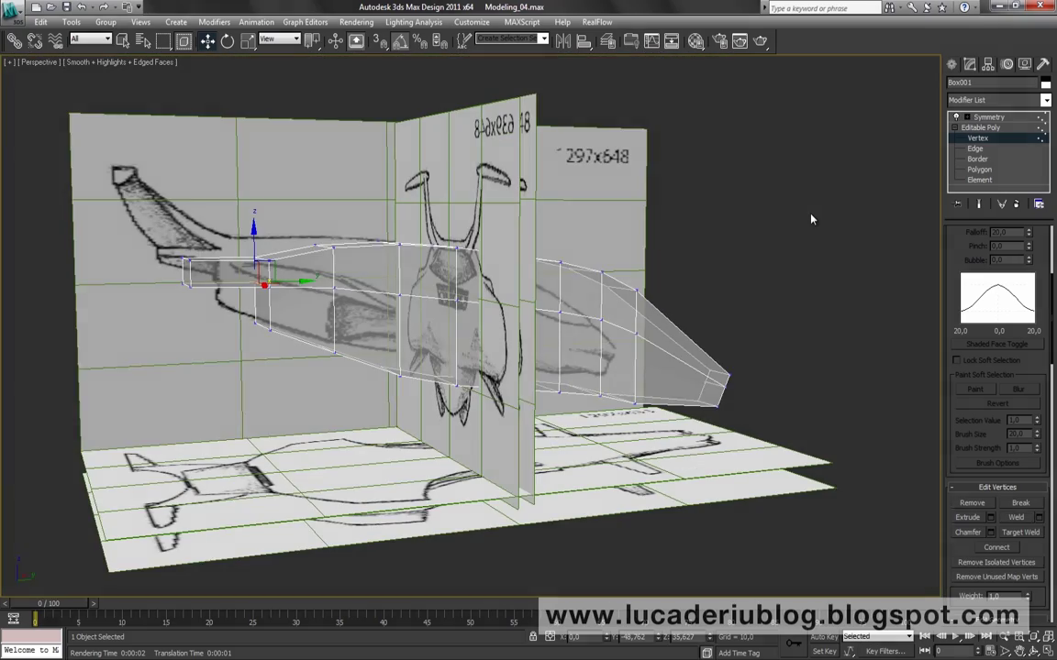